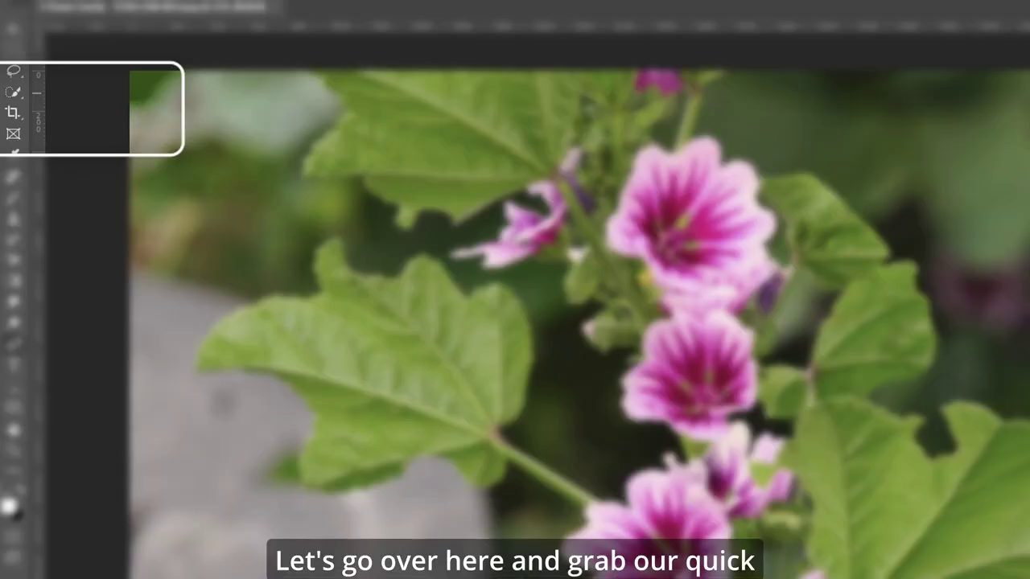
- Choose the Quick Selection Tool from the selection tools group
right_click(13, 96)
left_click(102, 108)
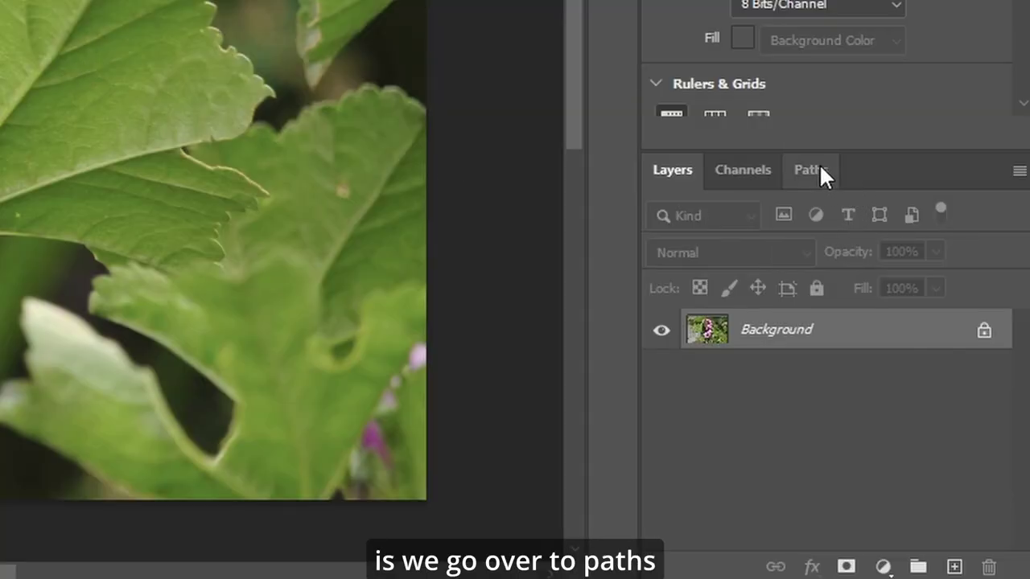
- In Paths, convert the flower selection into a work path with 5-pixel tolerance
left_click(819, 167)
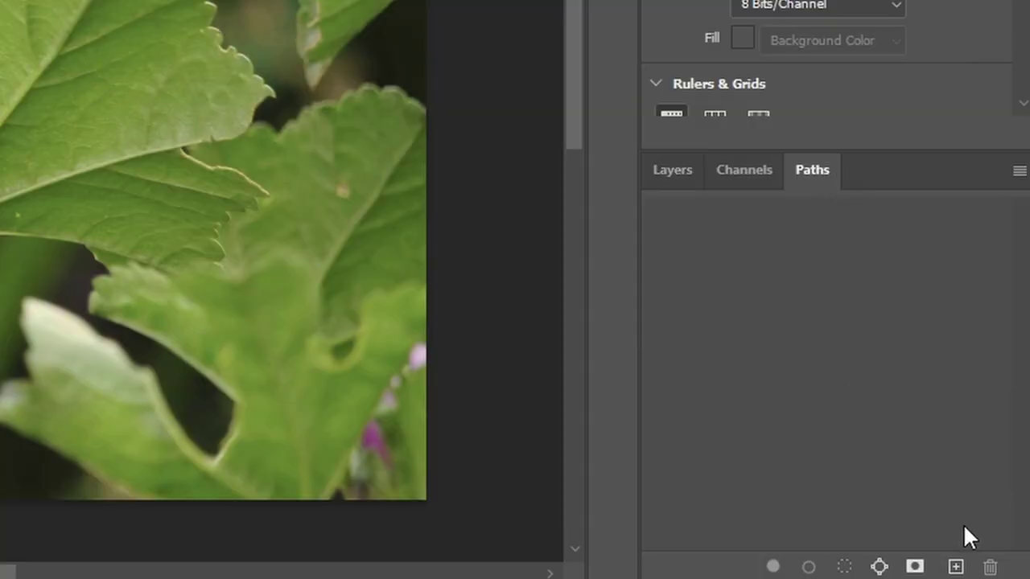
left_click(879, 566, "alt")
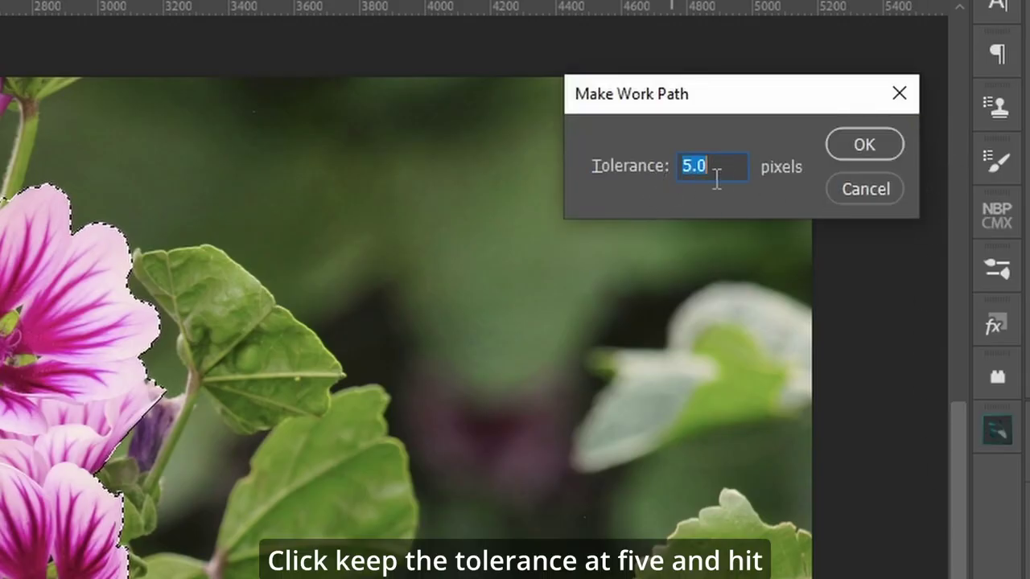
left_click(867, 143)
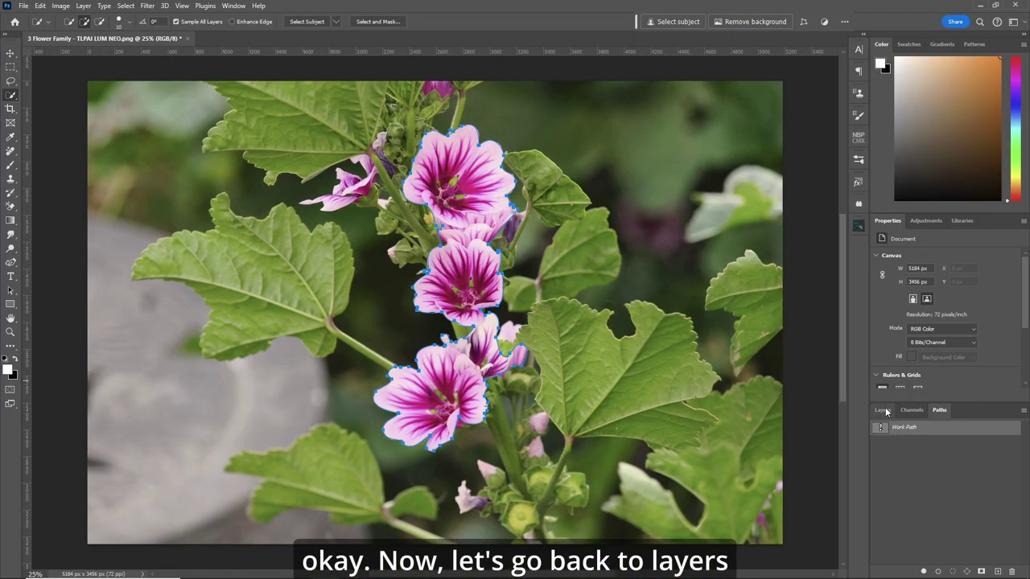
- Add a new empty layer named FLOWERS above Background
left_click(883, 410)
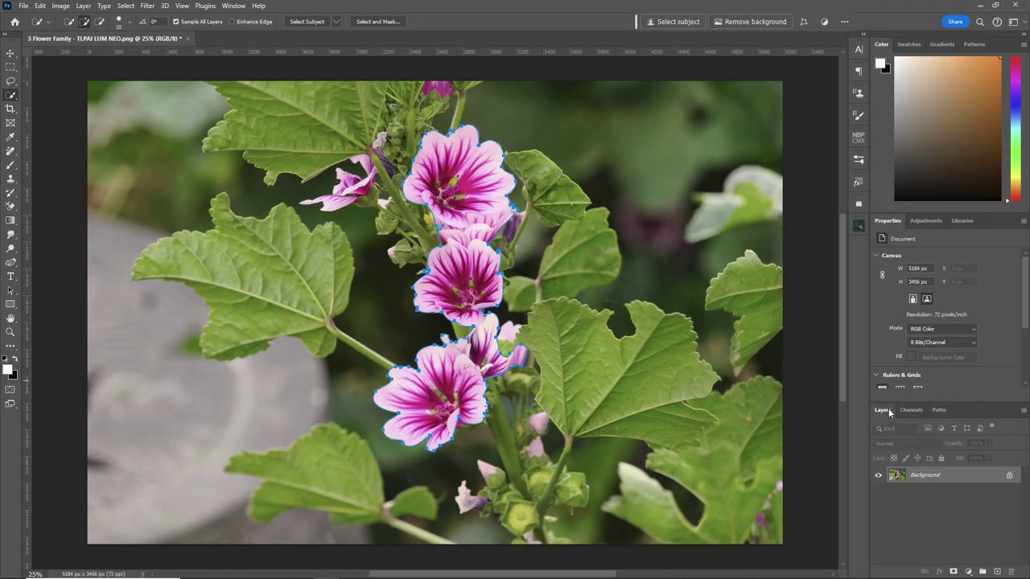
key("ctrl+shift+n")
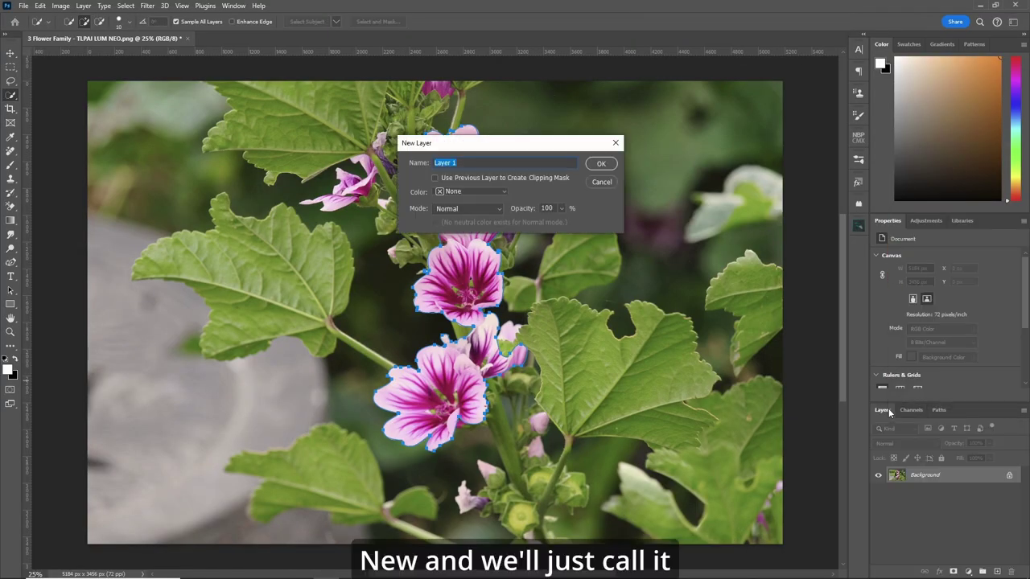
type("FlWE")
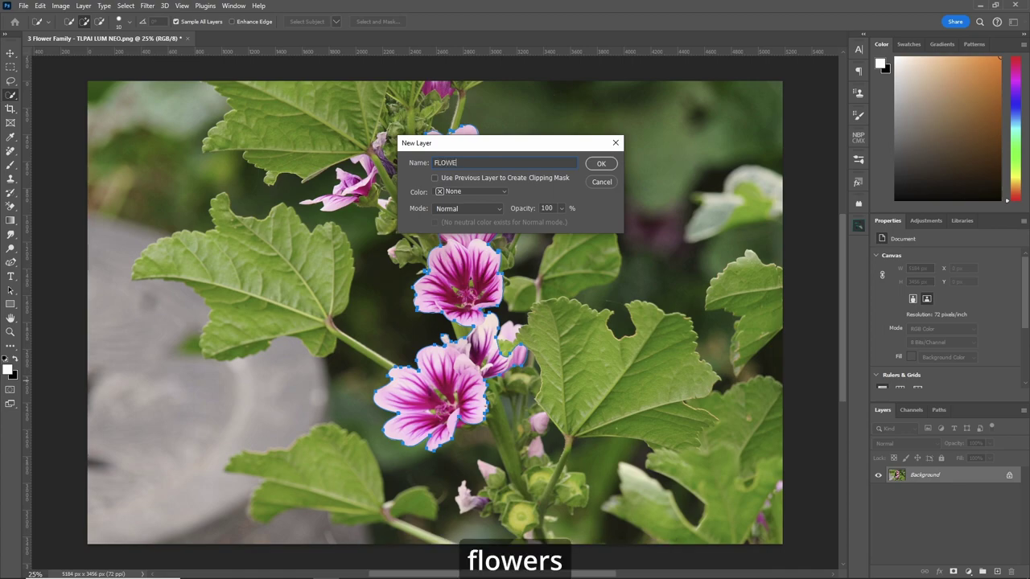
type("RS")
key("Return")
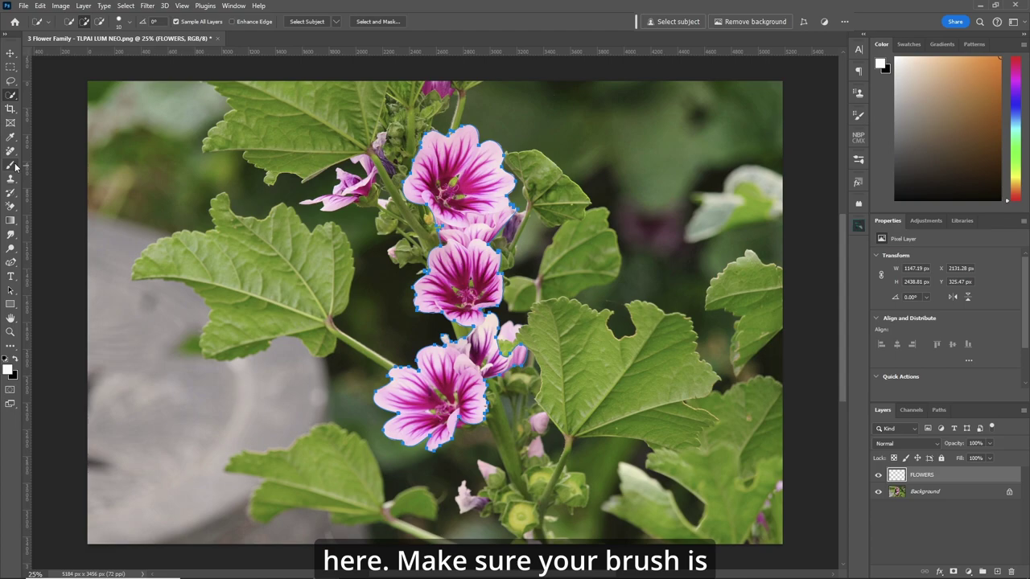
- Stroke the flower path on FLOWERS with a white 5 px Hard Round brush, then hide the path
left_click(11, 166)
left_click(79, 23)
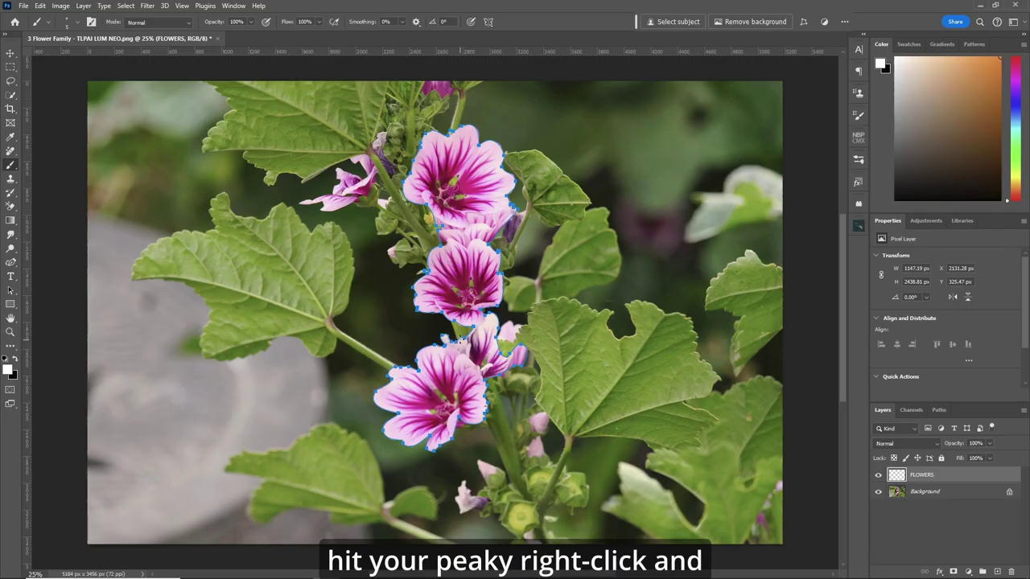
key("p")
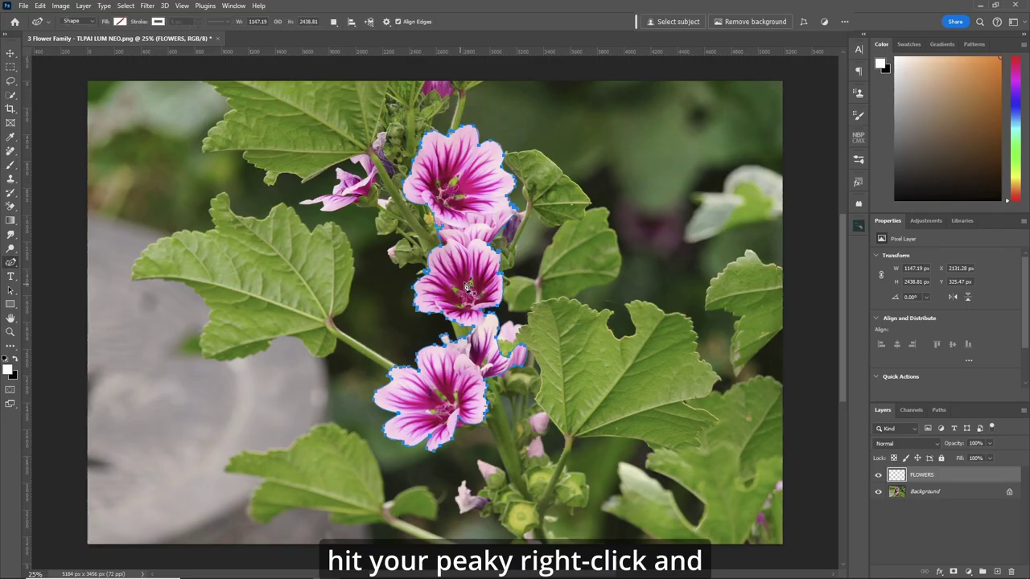
right_click(480, 283)
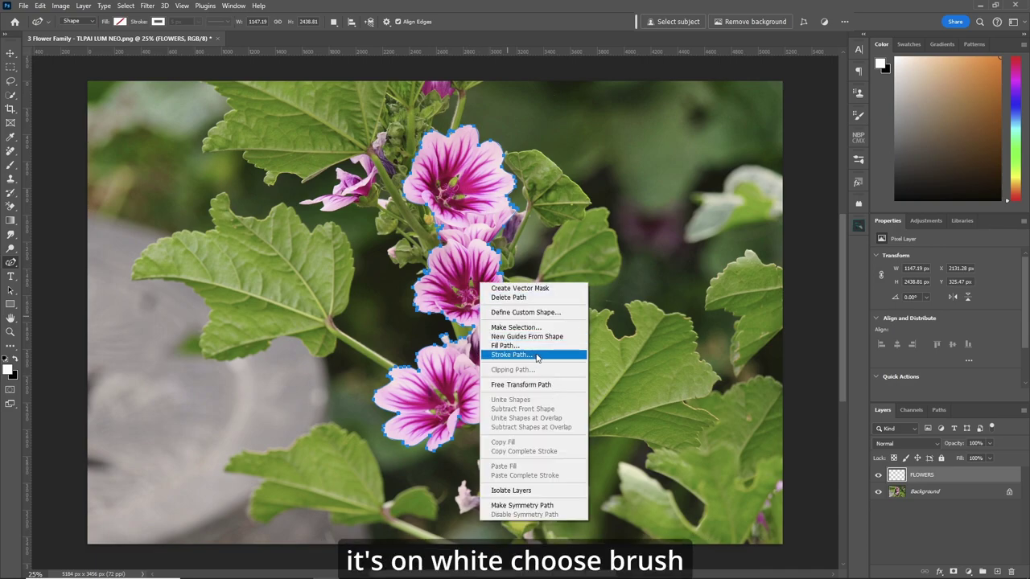
left_click(536, 355)
left_click(580, 179)
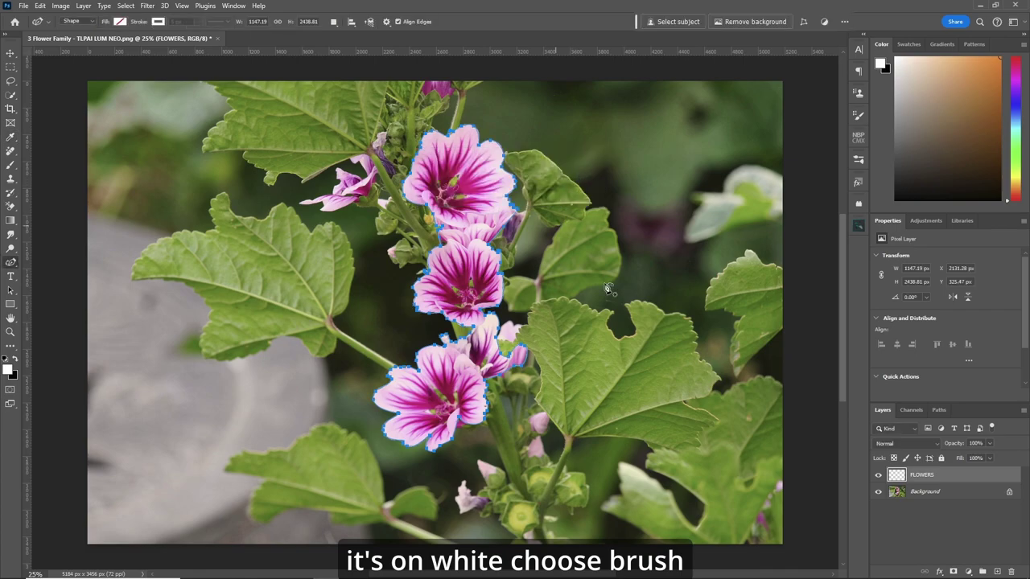
key("Escape")
key("Escape")
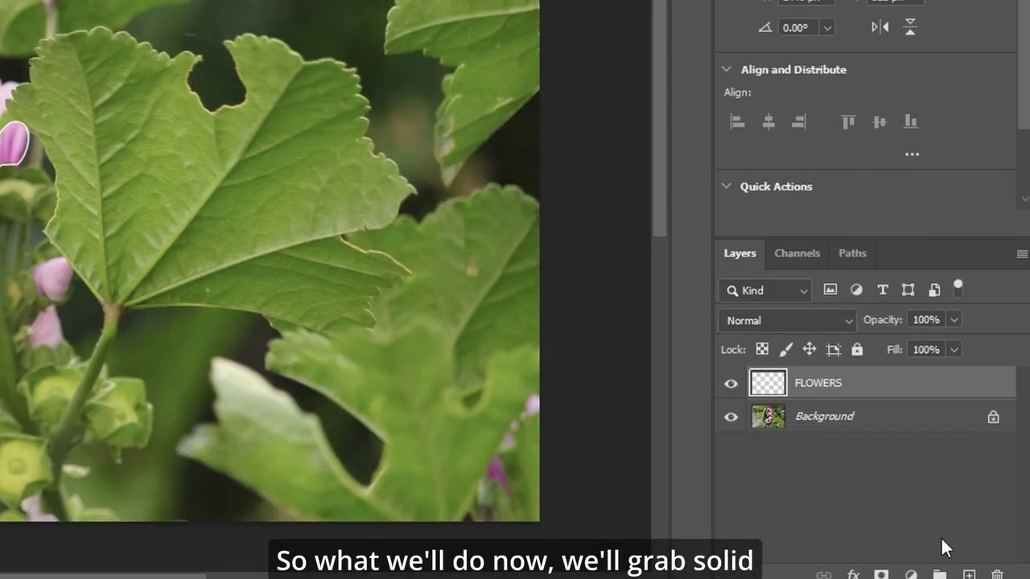
- Add a Solid Color fill layer in pure black (000000)
left_click(911, 574)
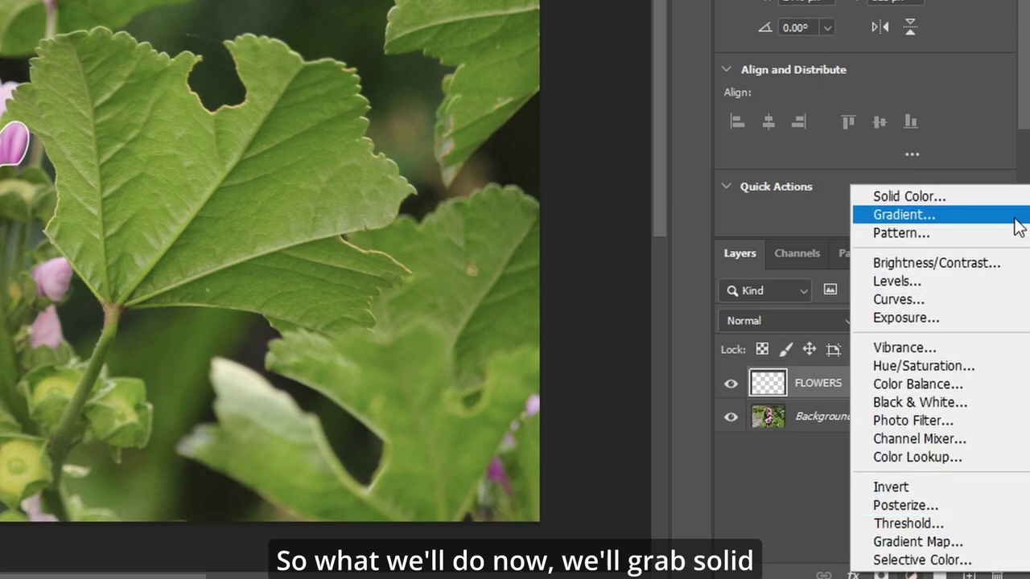
left_click(971, 197)
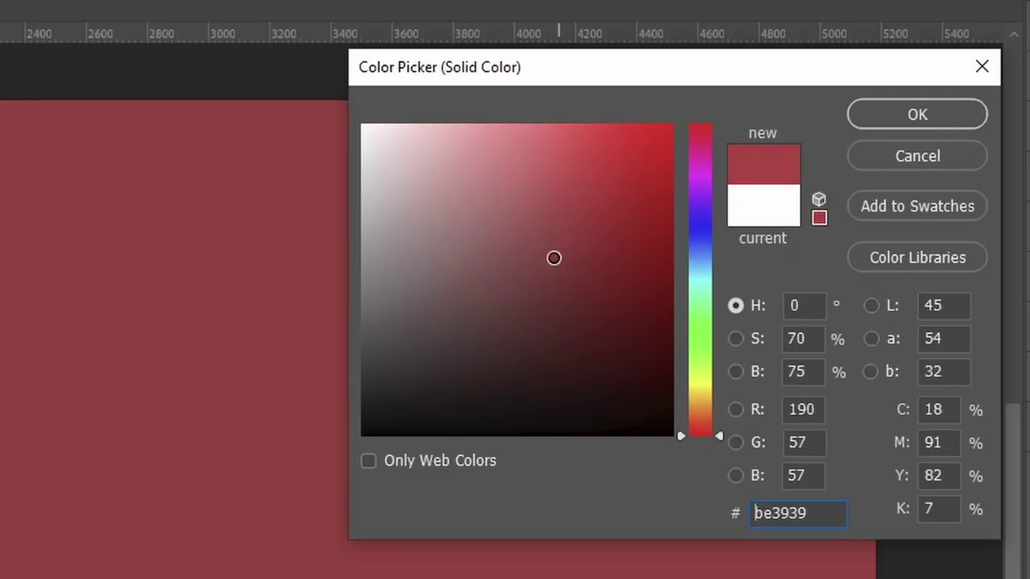
left_click_drag(386, 419, 283, 494)
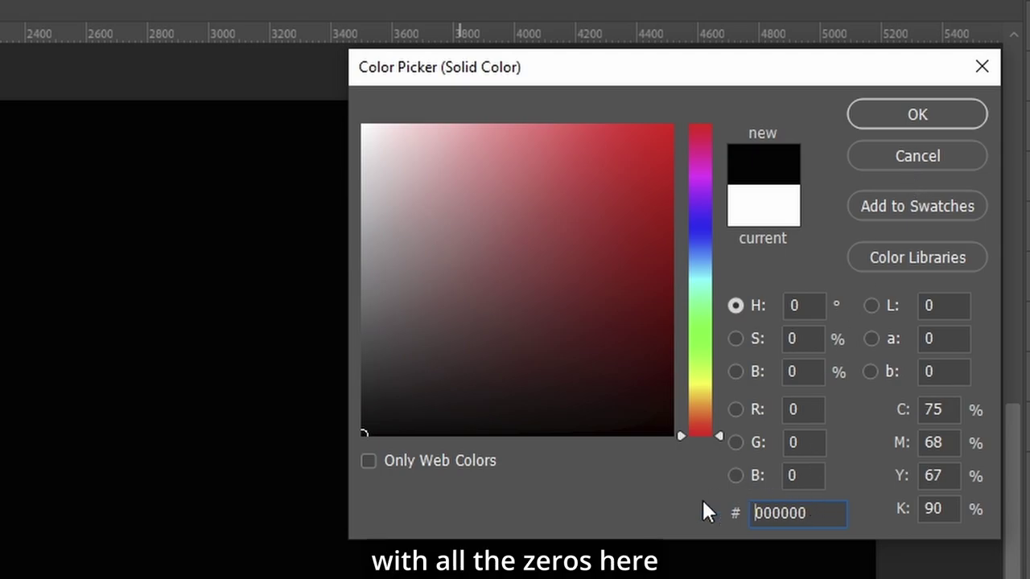
left_click(913, 111)
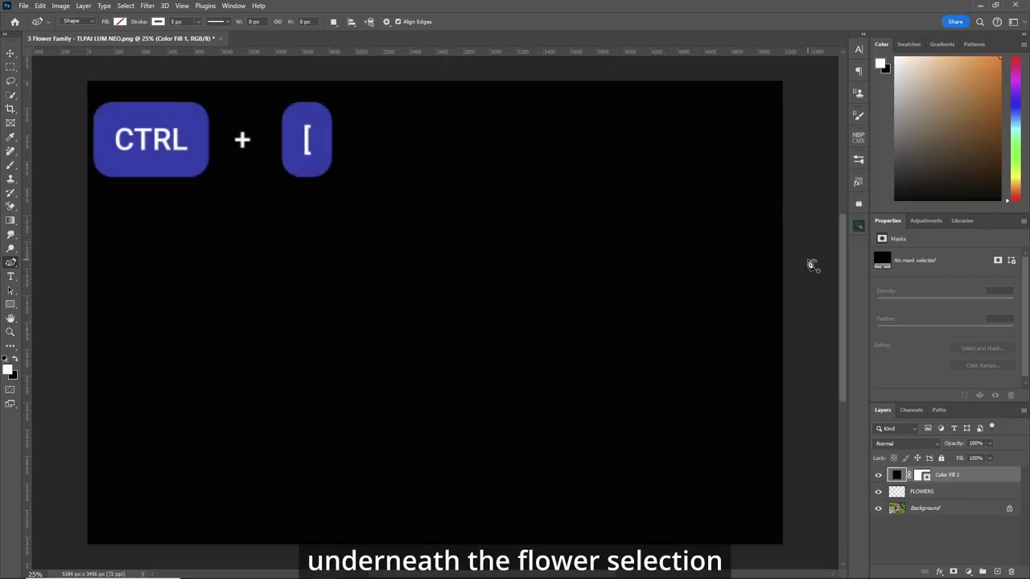
- Move the black fill below FLOWERS and merge both layers into one
key("ctrl+bracketleft")
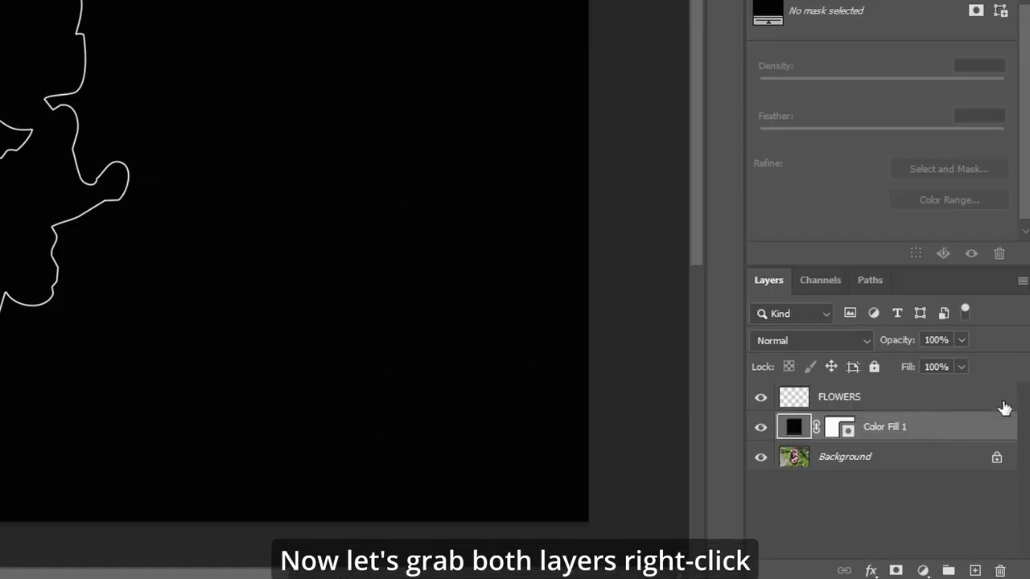
left_click(933, 400, "shift")
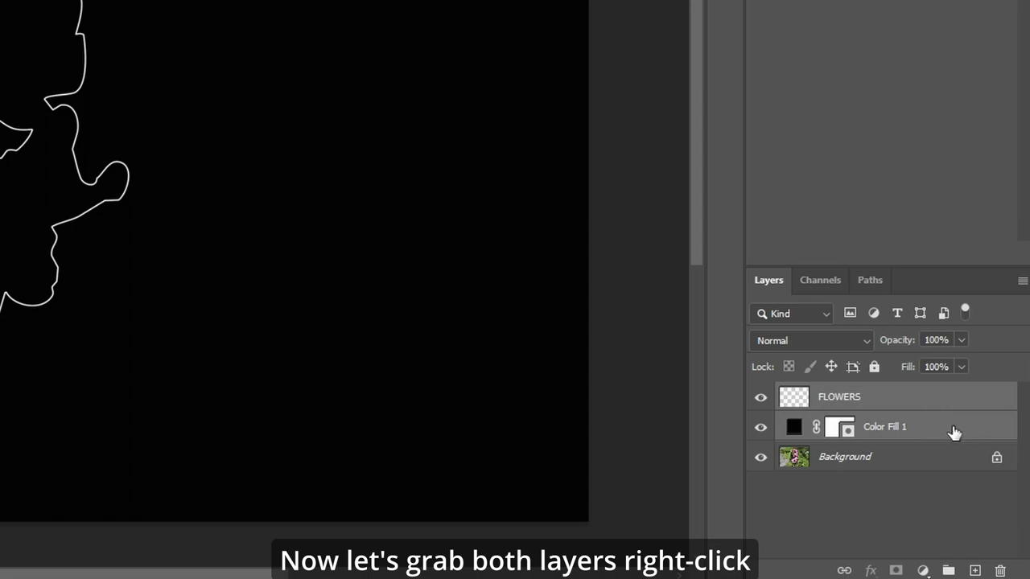
right_click(932, 422)
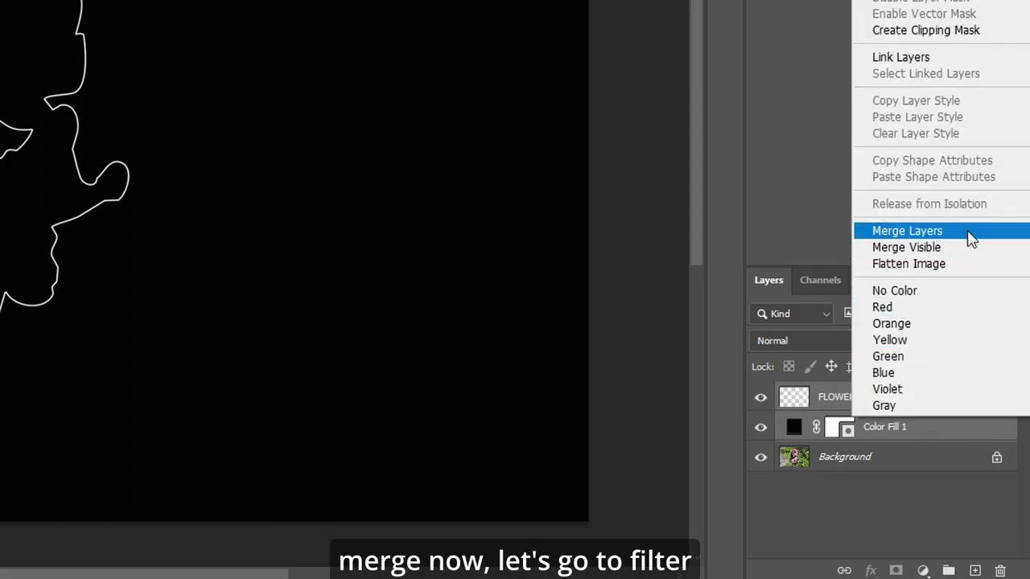
left_click(969, 234)
left_click(211, 10)
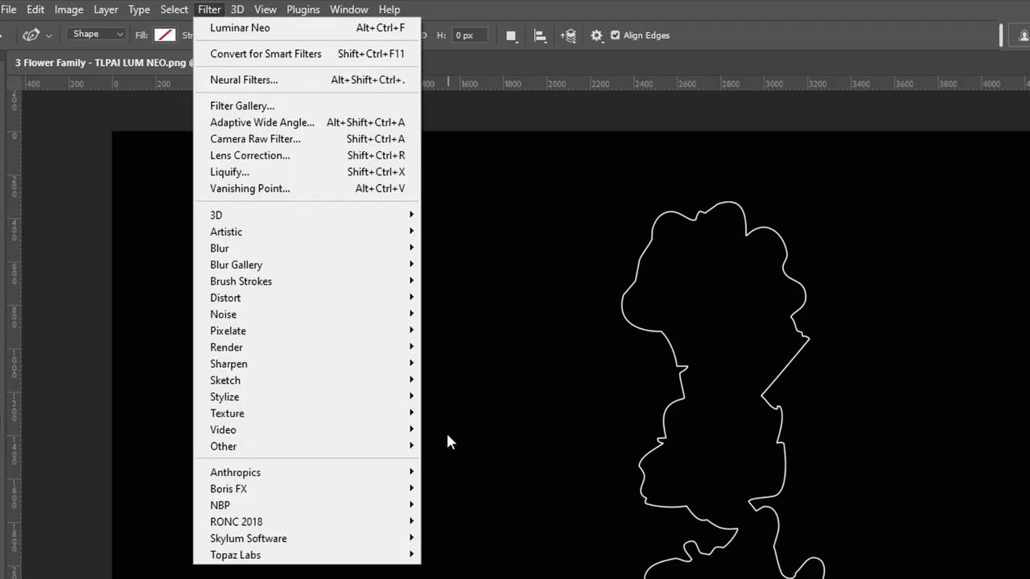
mouse_move(248, 538)
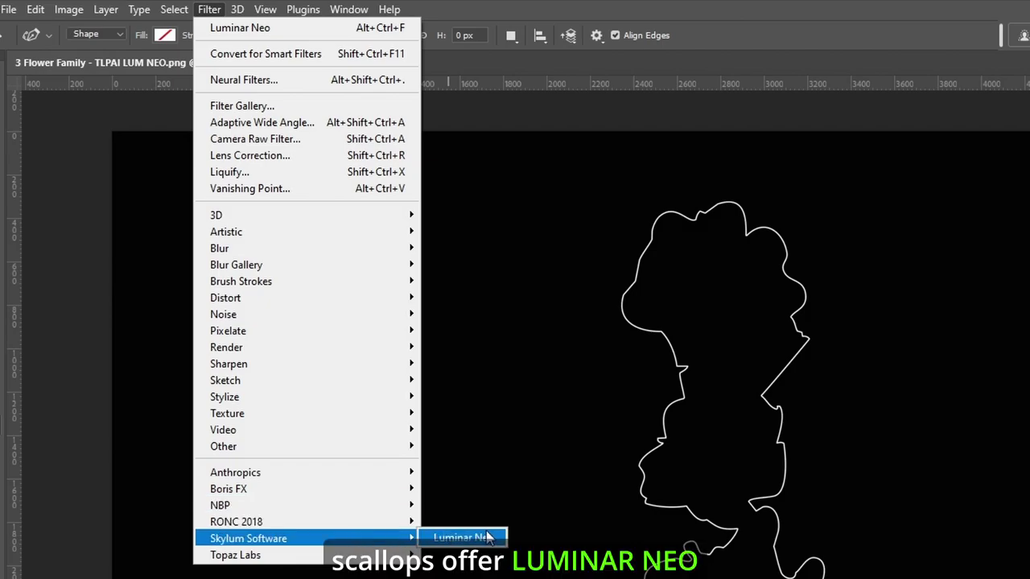
- Send the merged layer to Luminar Neo and apply Neon & Glow at amount 52
left_click(465, 537)
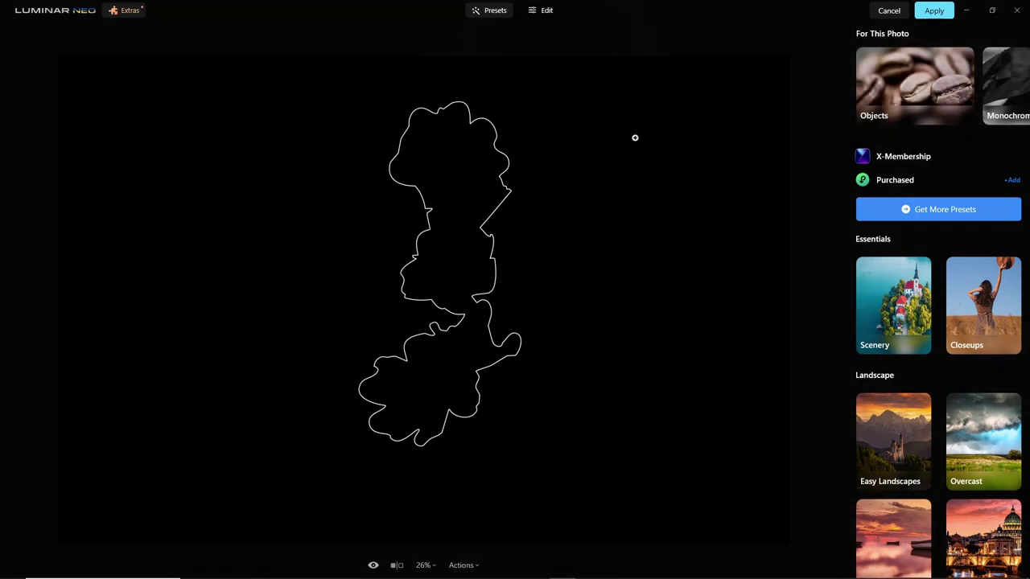
left_click(547, 12)
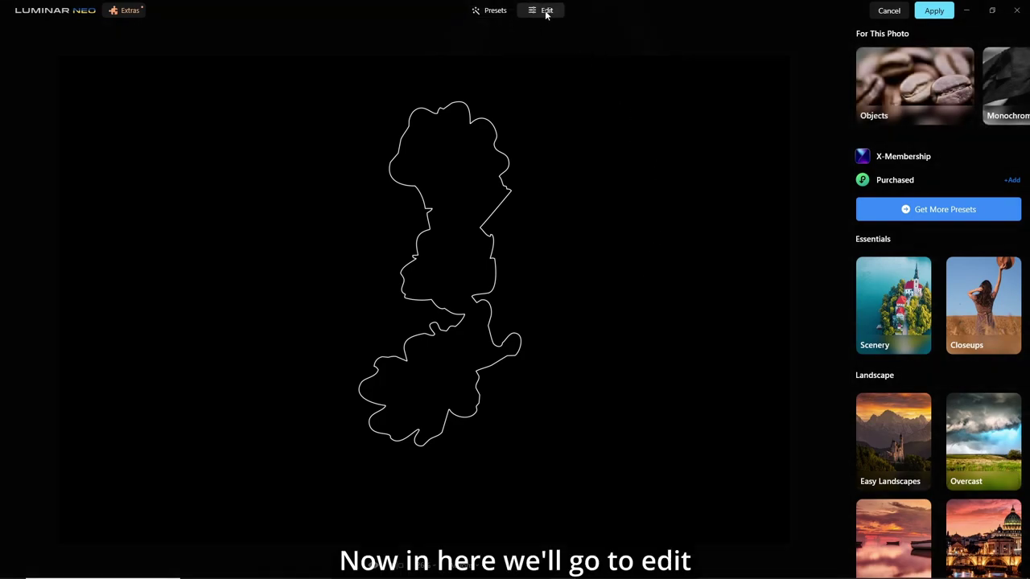
left_click(546, 12)
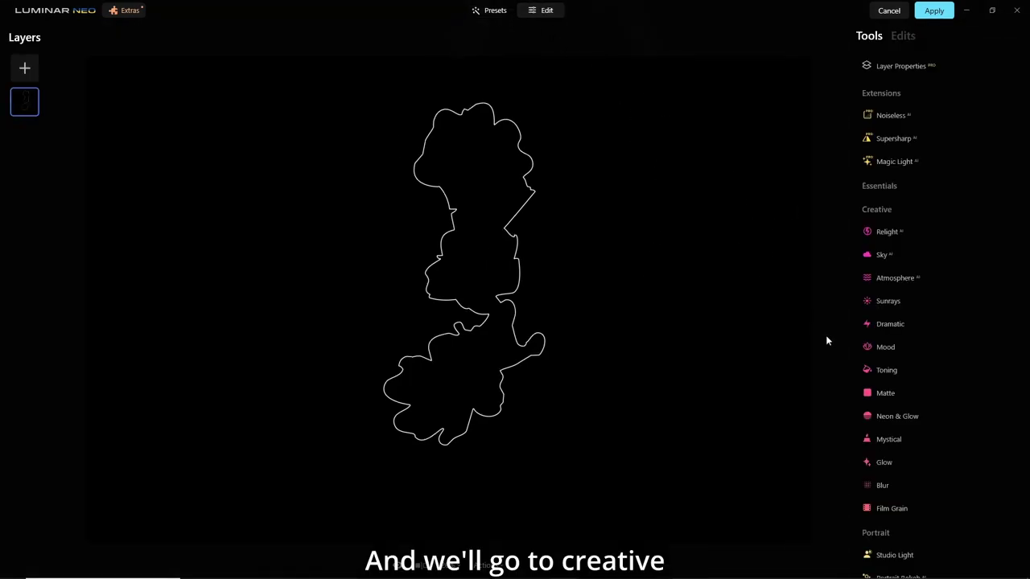
left_click(869, 415)
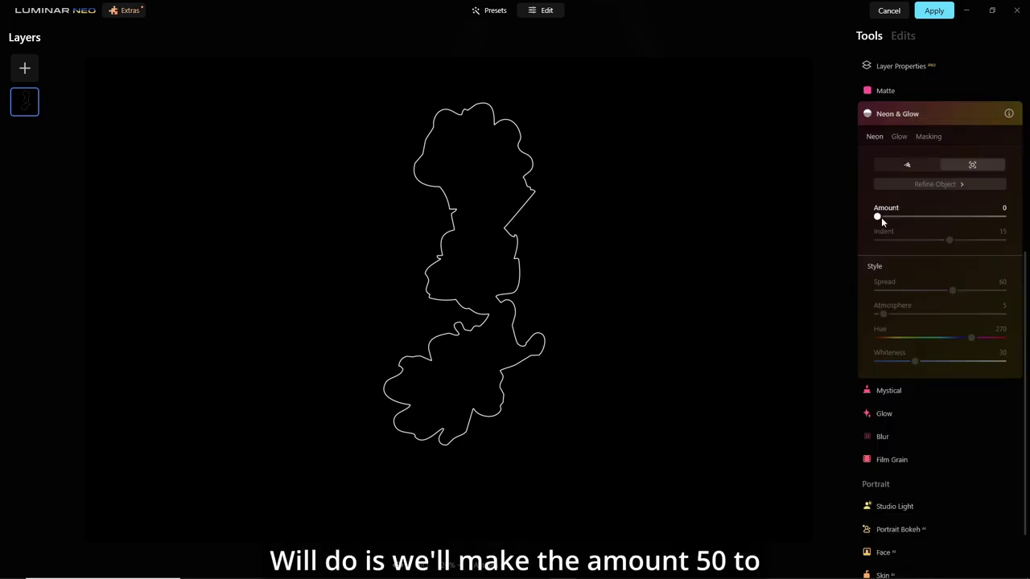
left_click_drag(878, 218, 942, 218)
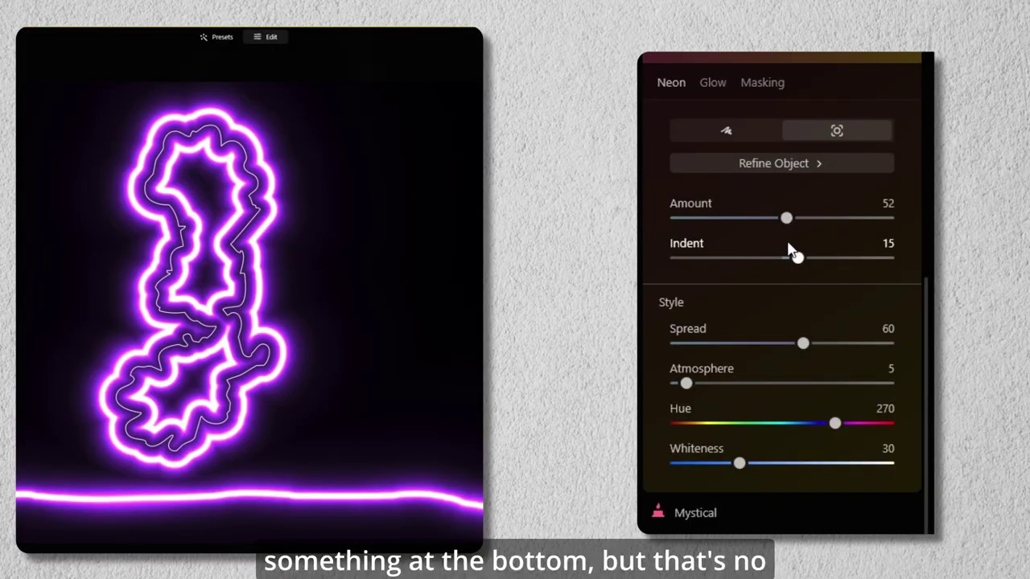
- Erase the stray glowing line along the bottom with the Refine Object erase brush
left_click(808, 162)
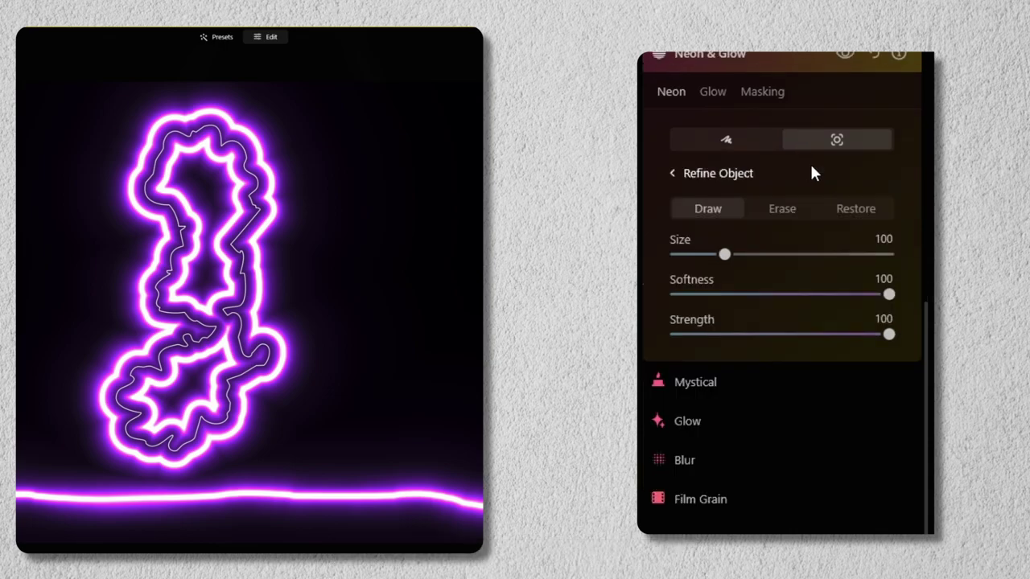
left_click(786, 206)
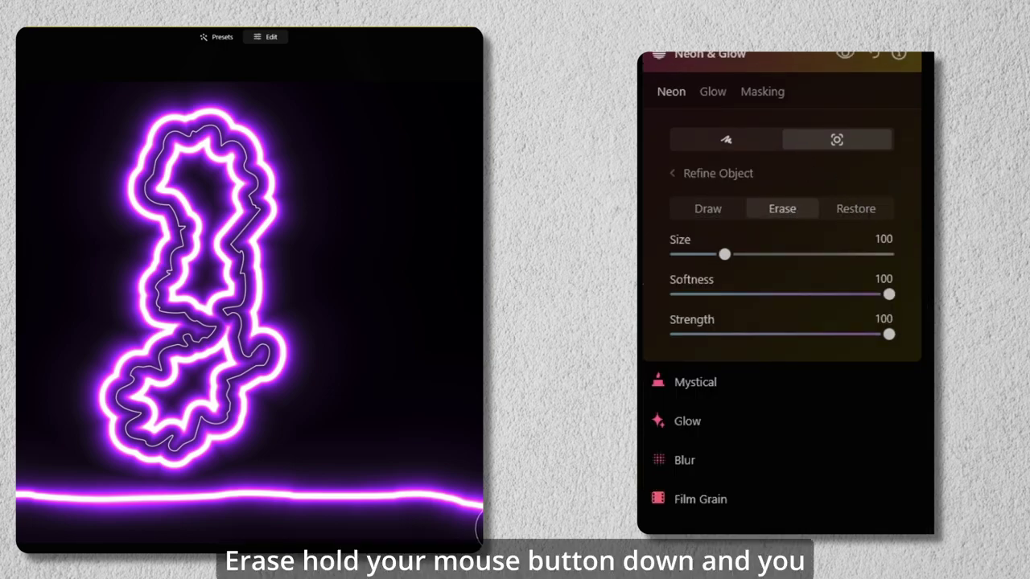
left_click(481, 528)
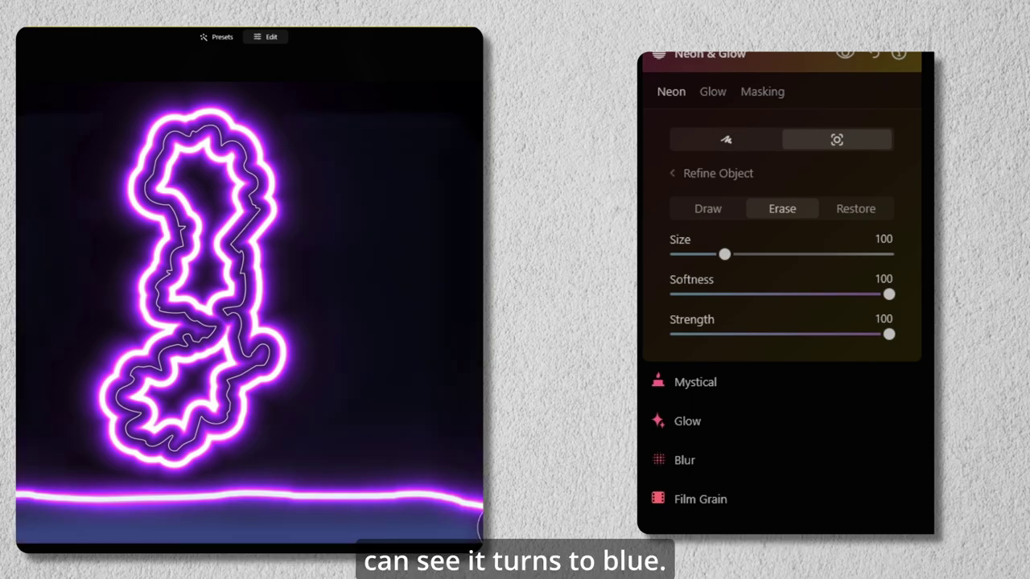
left_click_drag(480, 528, 25, 527)
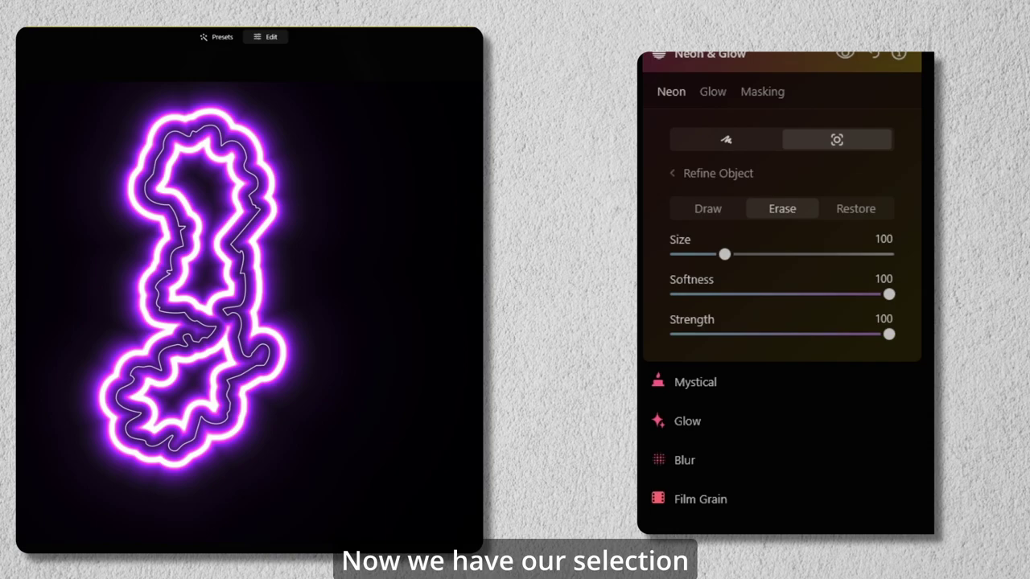
- Set the neon Amount to 50, Indent to -10 and Spread to 70
left_click(683, 174)
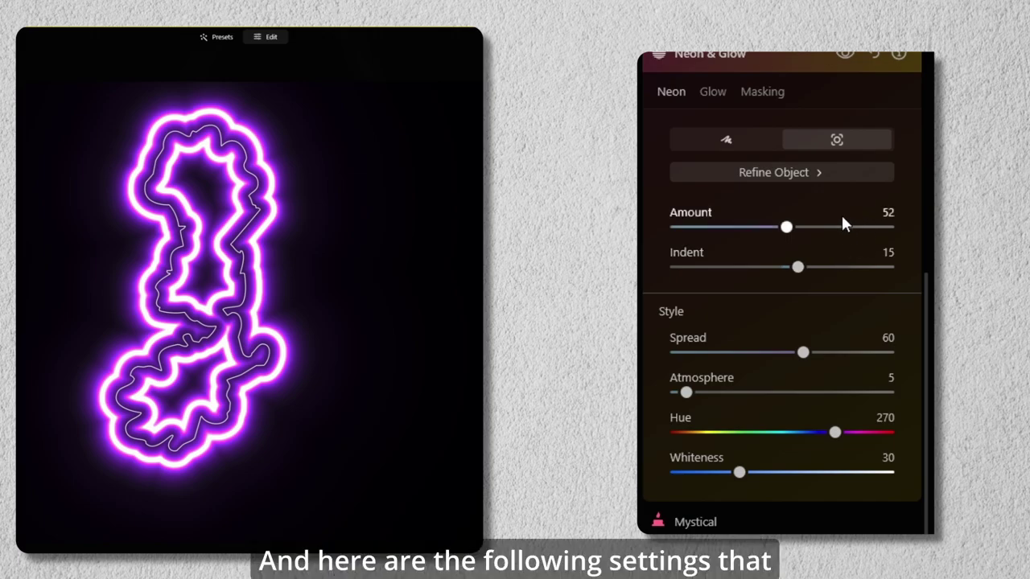
double_click(889, 212)
type("50")
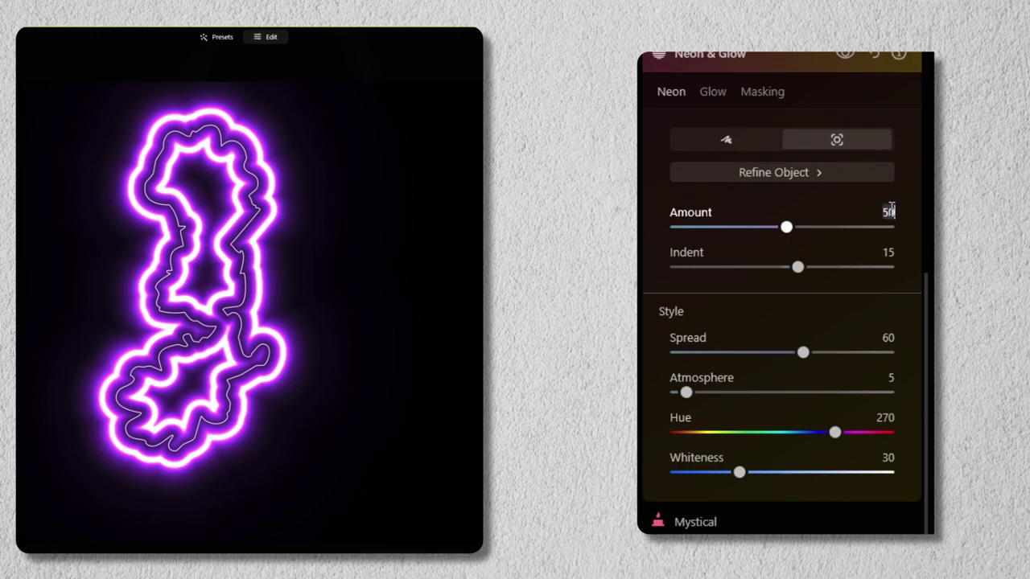
key("Tab")
type("-10")
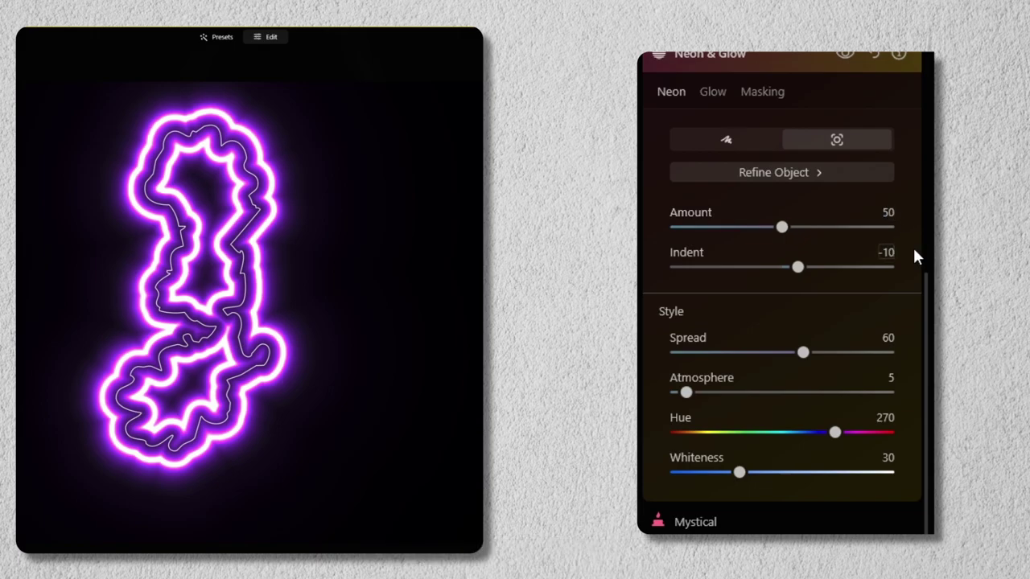
key("Return")
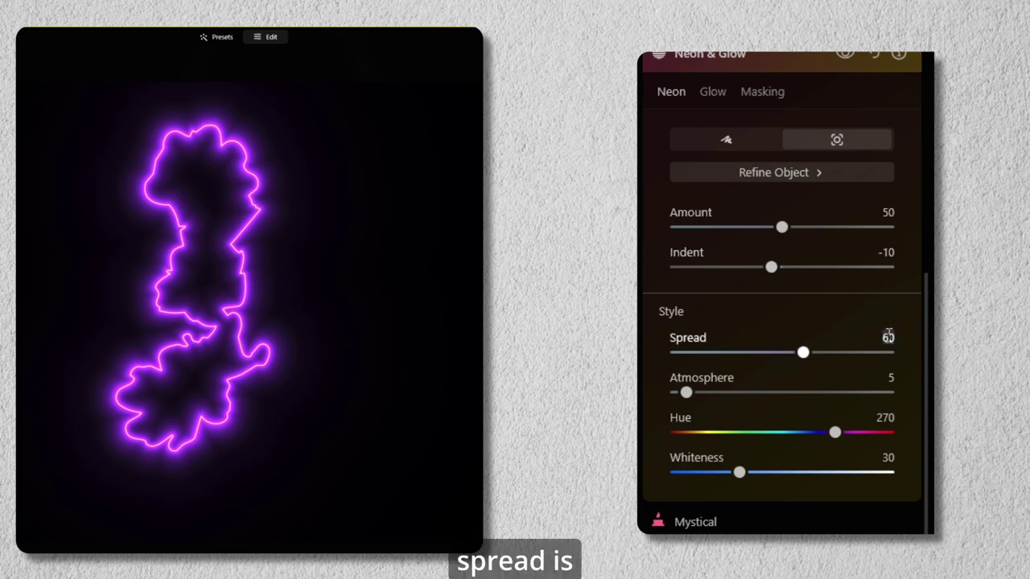
double_click(890, 337)
type("7")
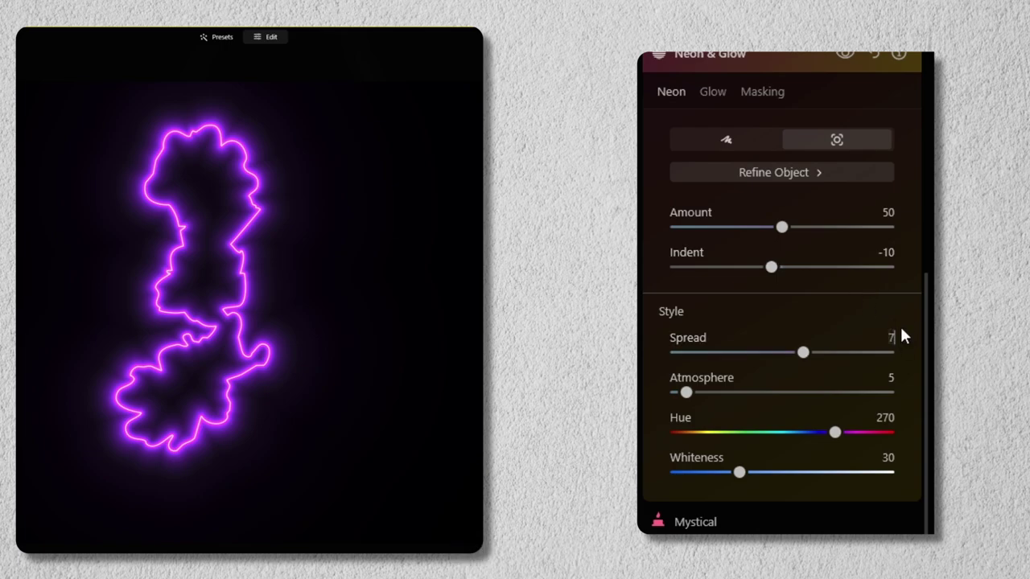
type("0")
key("Return")
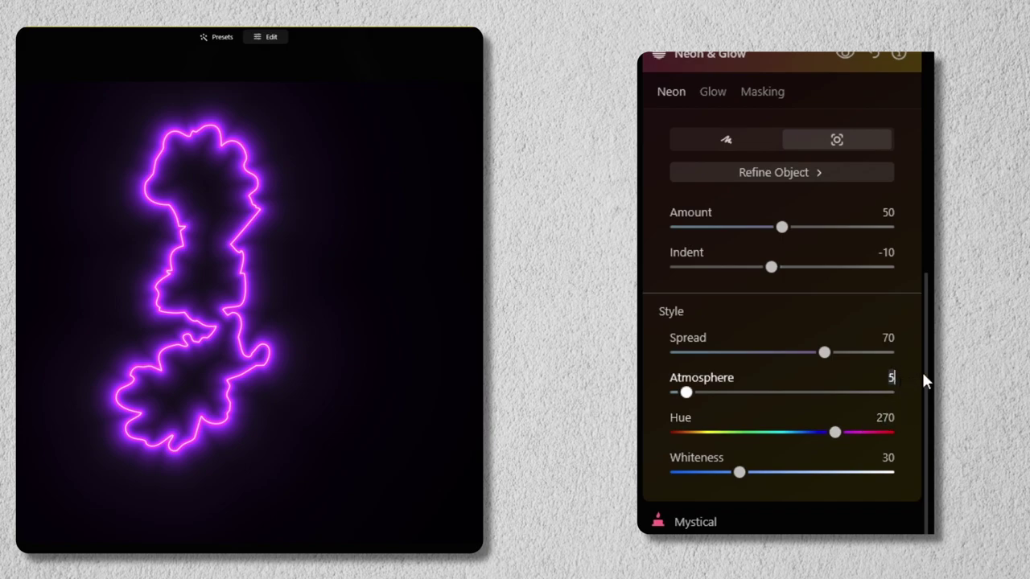
- Set Atmosphere to 15, Hue to 285 and Whiteness to 25
type("15")
key("Return")
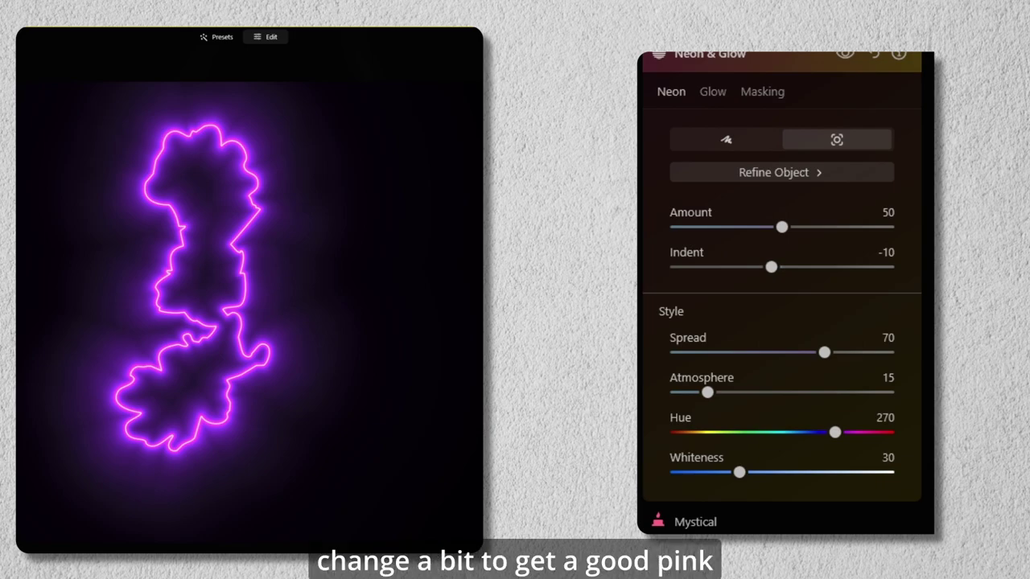
left_click(883, 419)
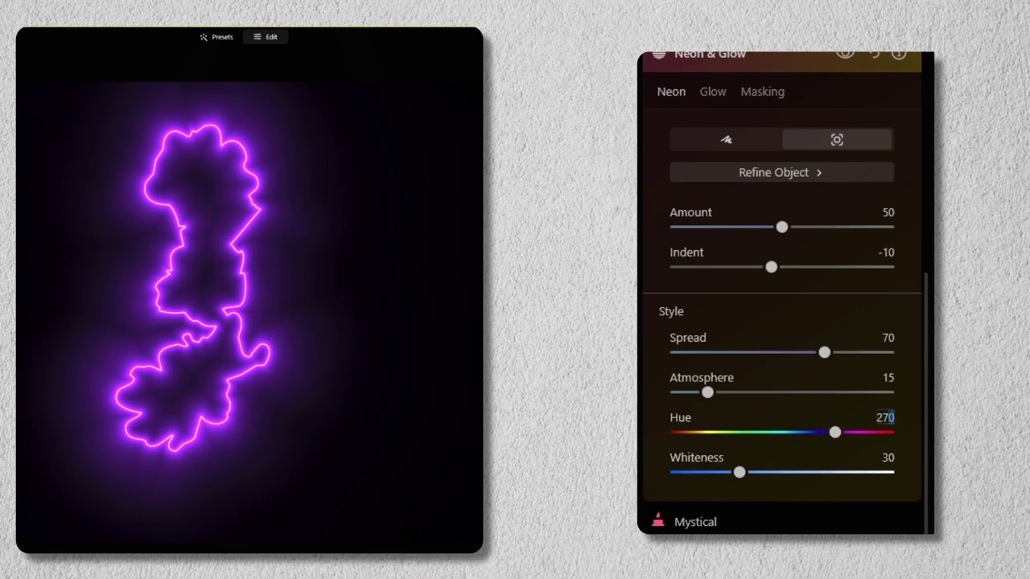
key("BackSpace")
type("85")
key("Return")
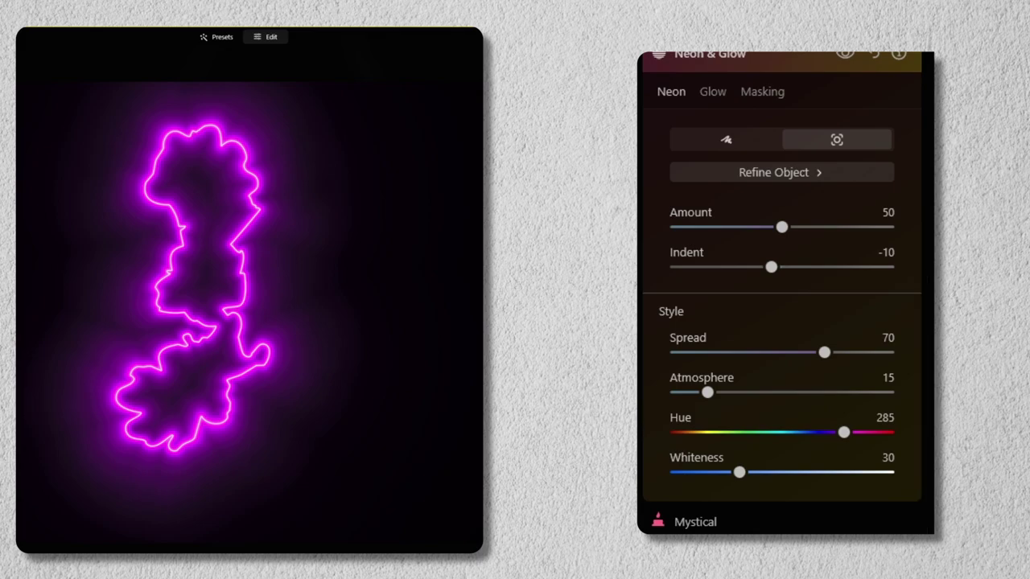
left_click(888, 457)
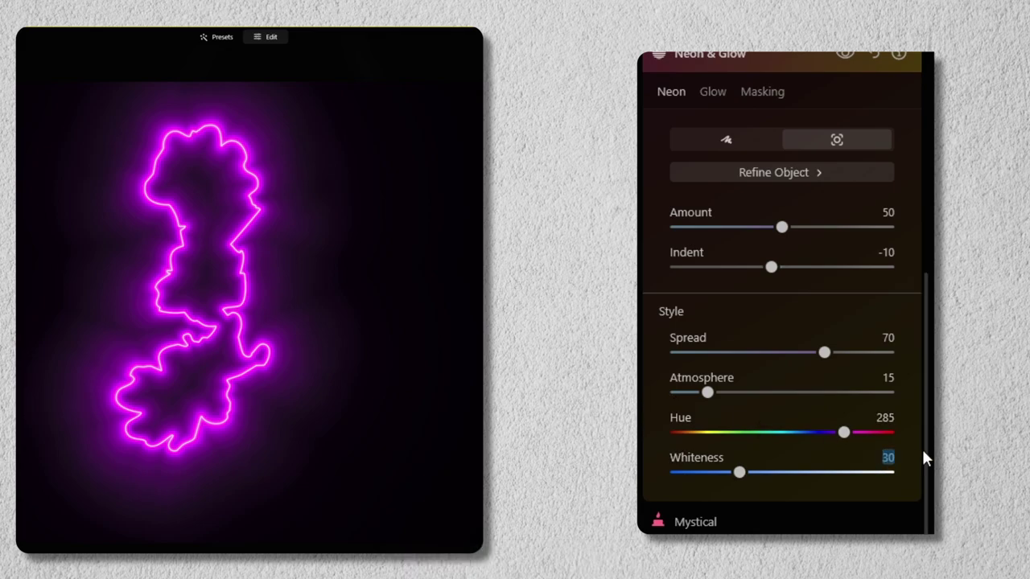
type("25")
key("Return")
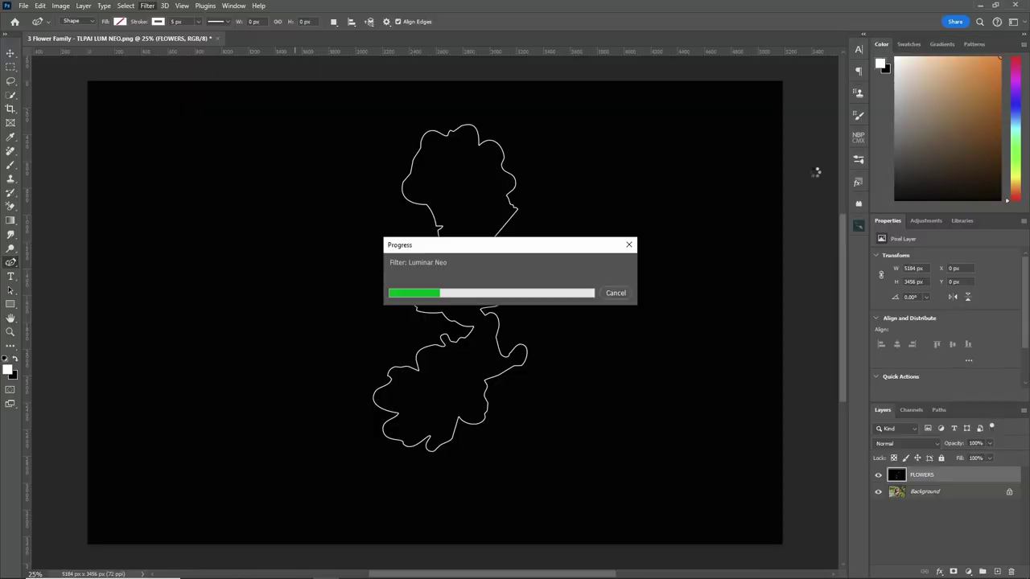
- Set the FLOWERS layer's blend mode to Screen
left_click(935, 448)
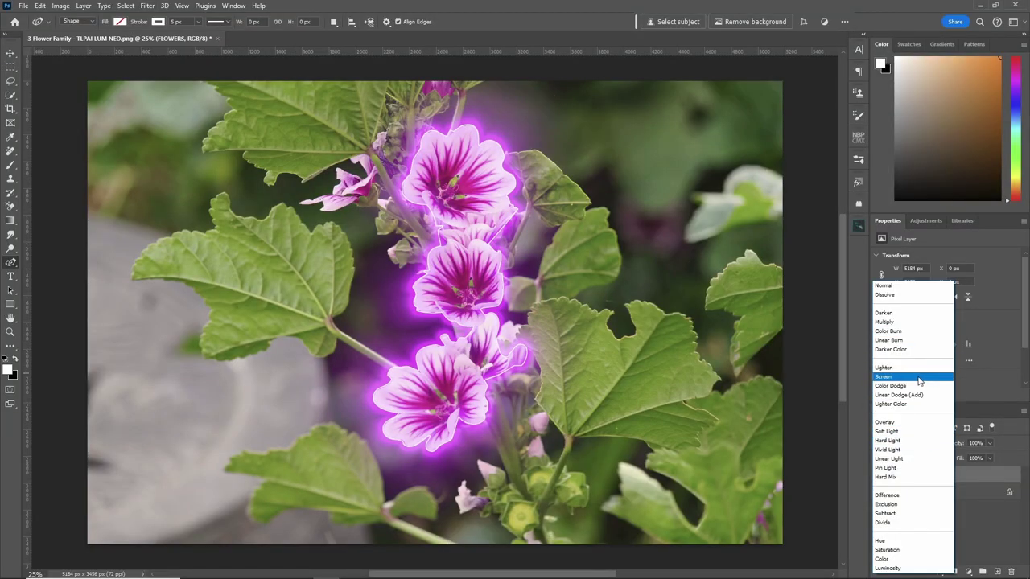
left_click(919, 381)
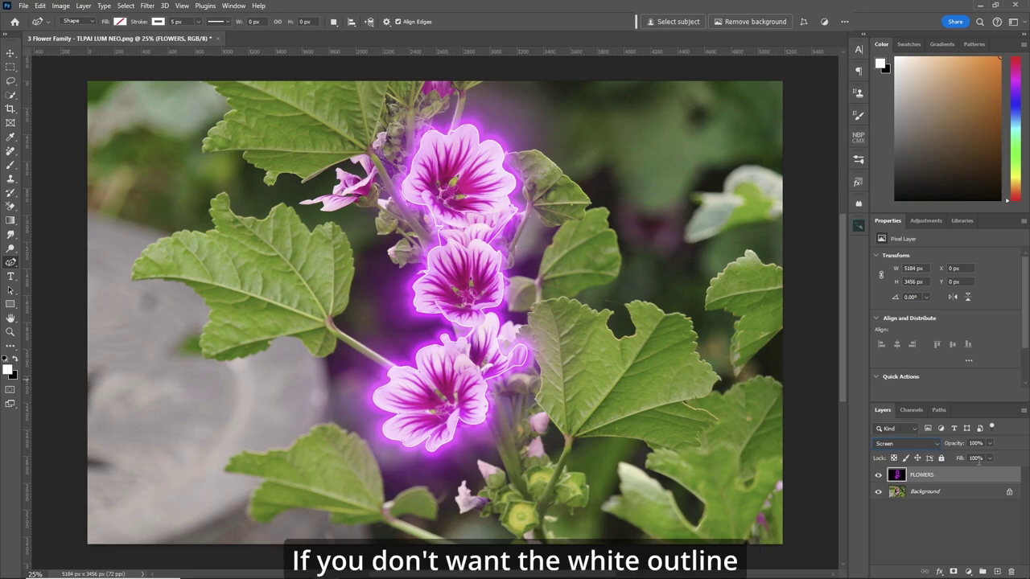
- In FLOWERS' layer style, split the Blend If Current Layer white slider to 50 and 180
double_click(995, 477)
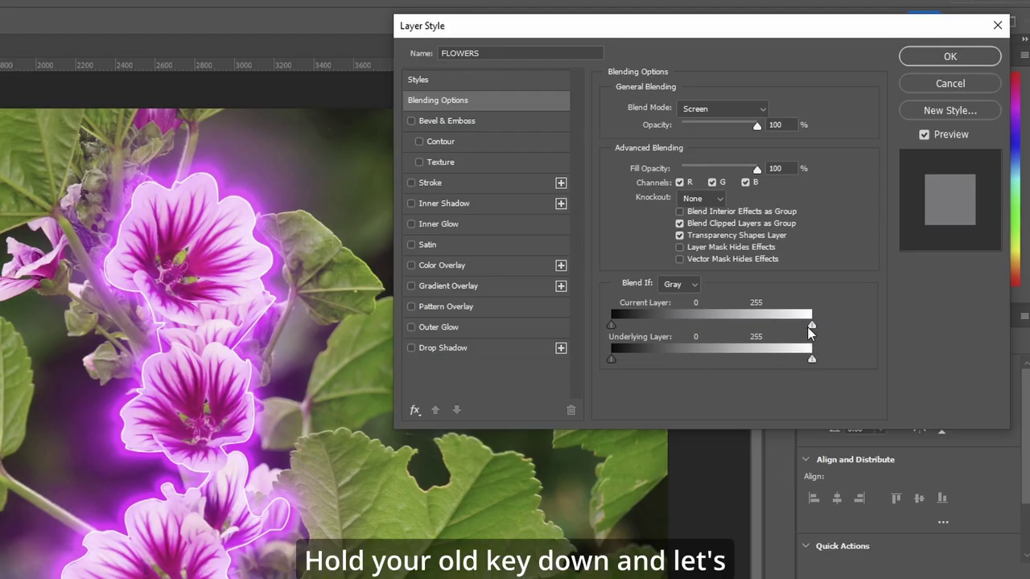
left_click_drag(810, 325, 648, 325)
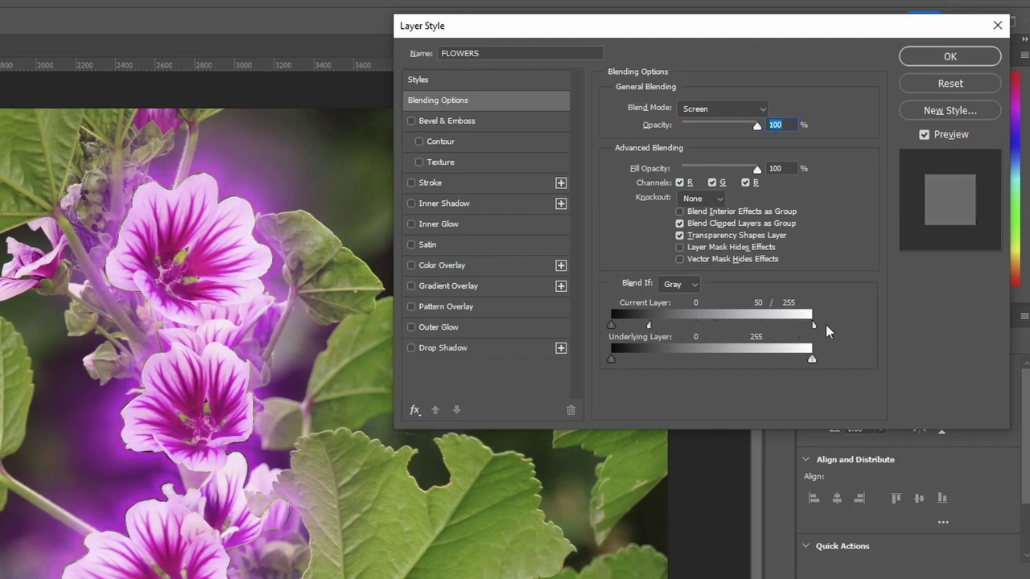
mouse_move(812, 325)
left_mouse_down()
mouse_move(716, 326)
mouse_move(757, 325)
mouse_move(754, 336)
left_mouse_up()
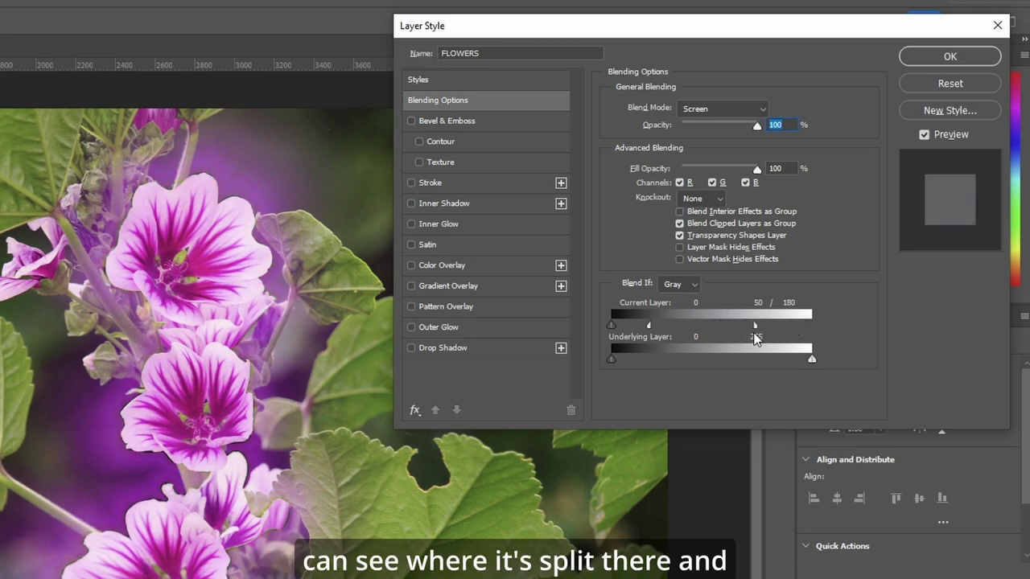
left_click(951, 56)
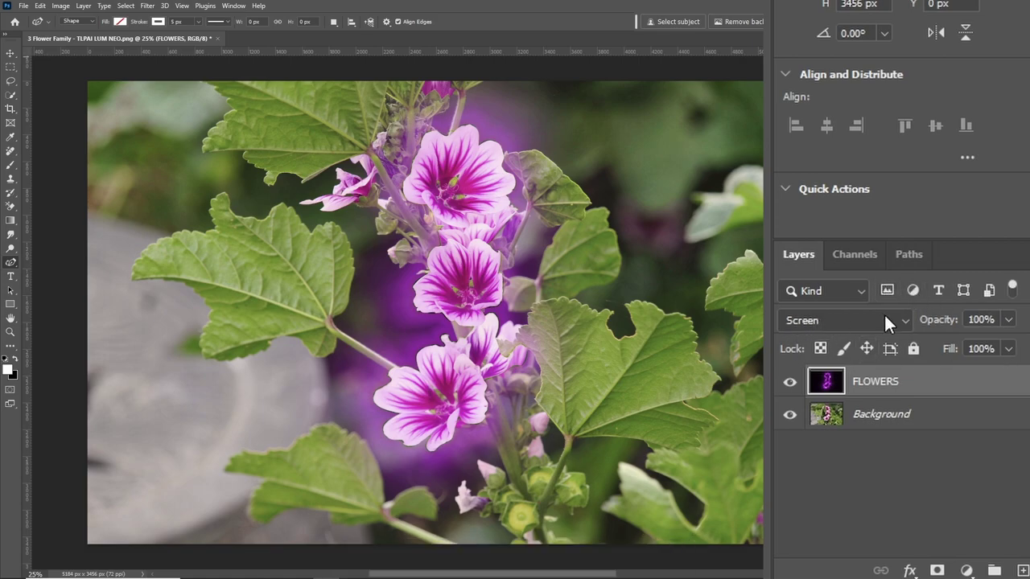
- Change the FLOWERS layer's blend mode from Screen to Multiply
left_click(885, 320)
left_click(841, 83)
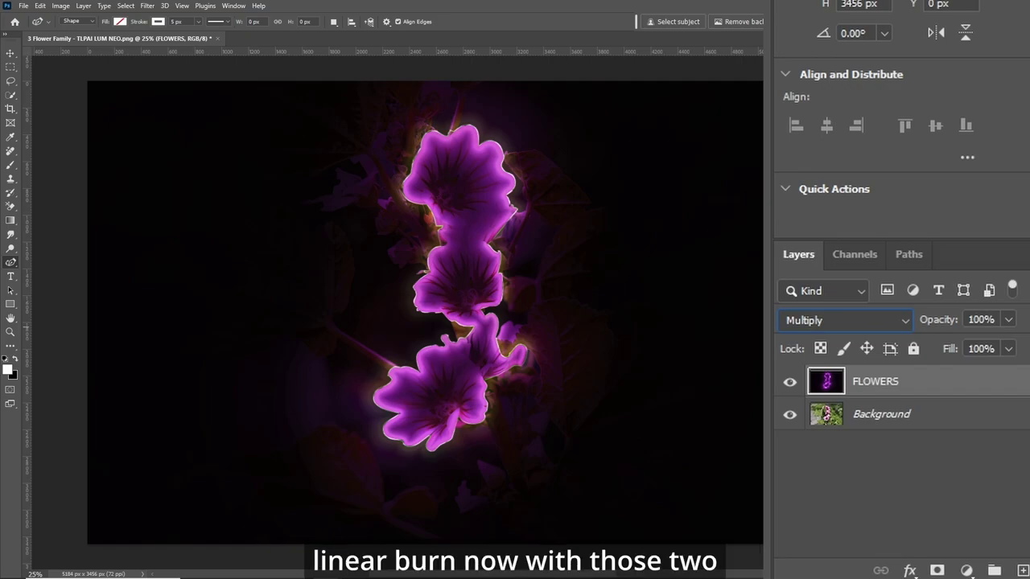
- Try Color Burn and Linear Burn on FLOWERS, and lower its Fill to 50%
left_click(893, 320)
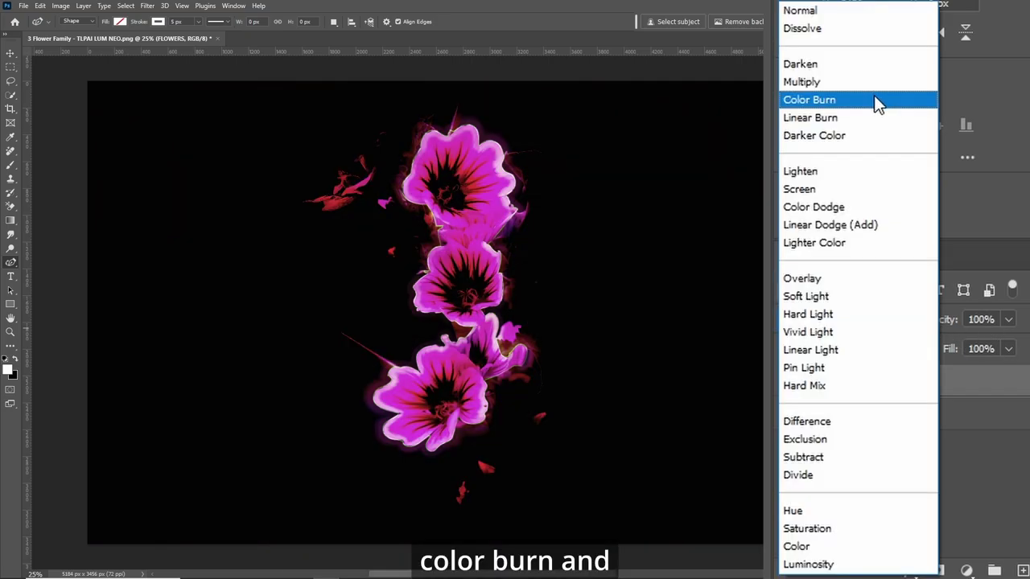
left_click(874, 98)
left_click(885, 321)
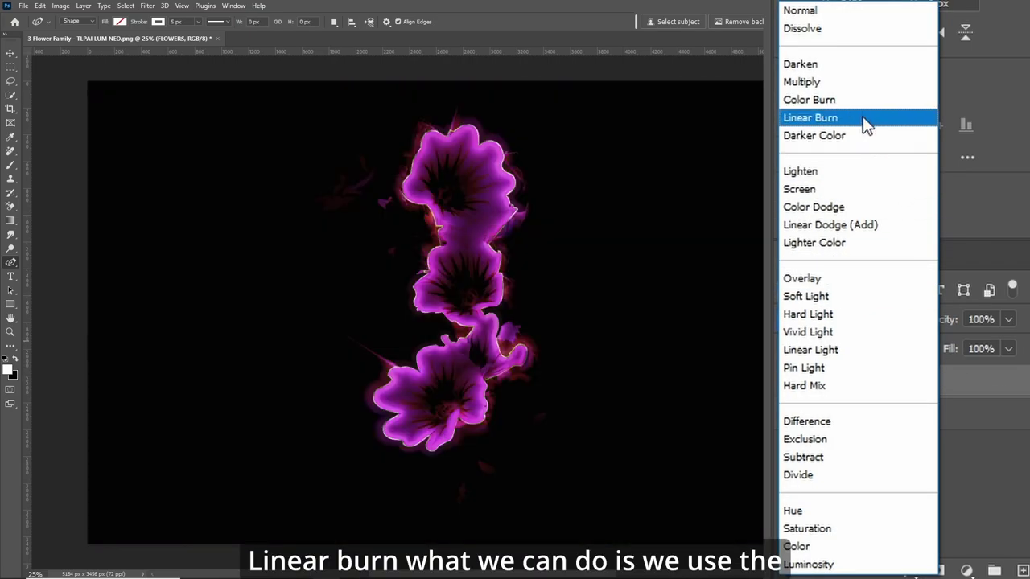
left_click(862, 117)
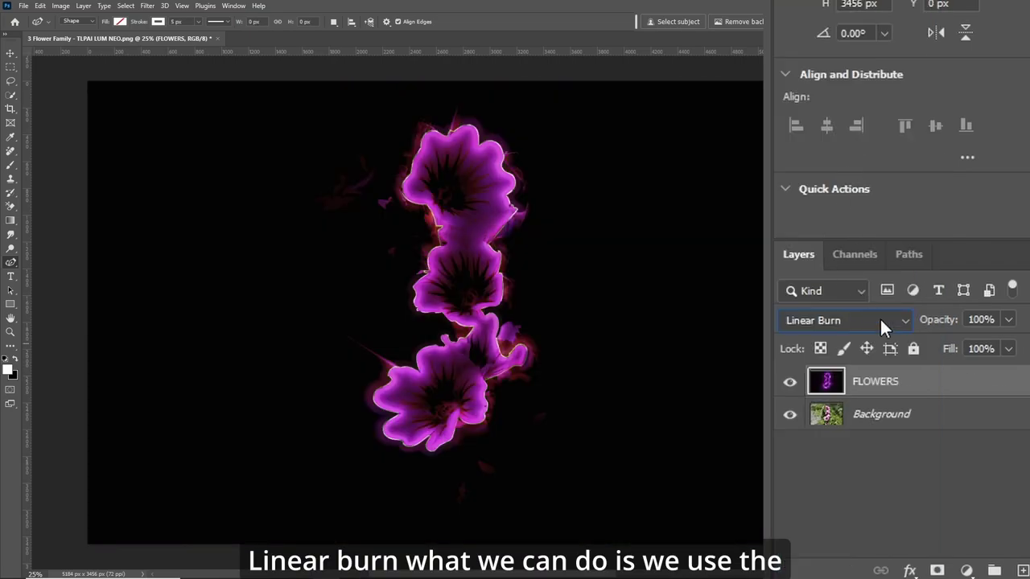
left_click(980, 348)
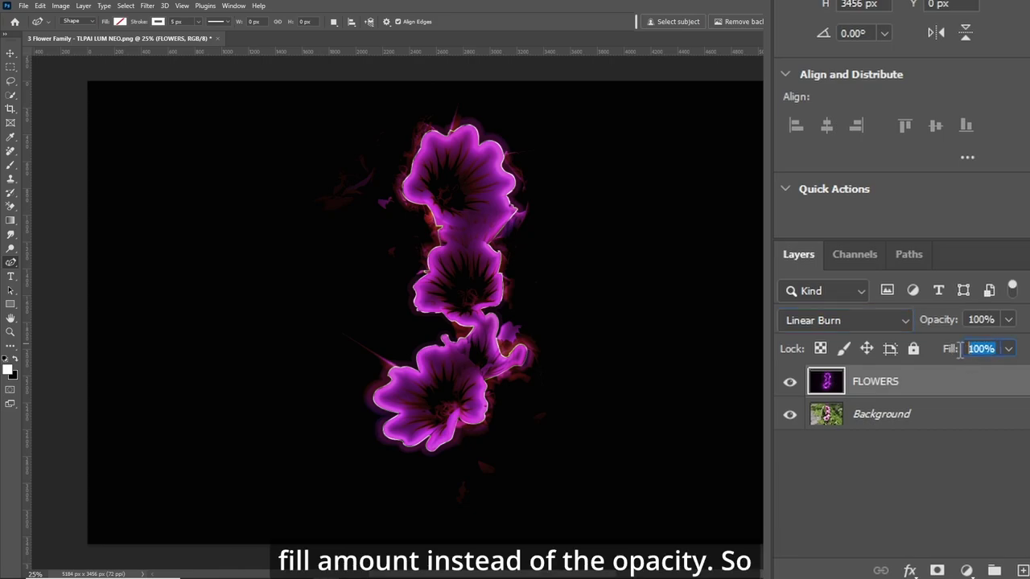
type("50")
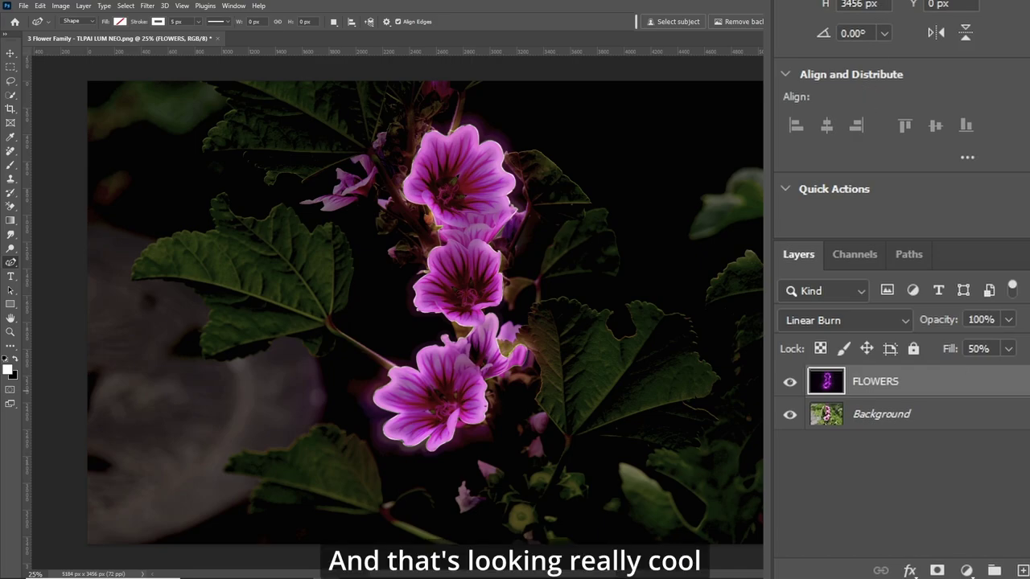
- Compare Color Burn against Linear Burn, settling on Color Burn
left_click(844, 319)
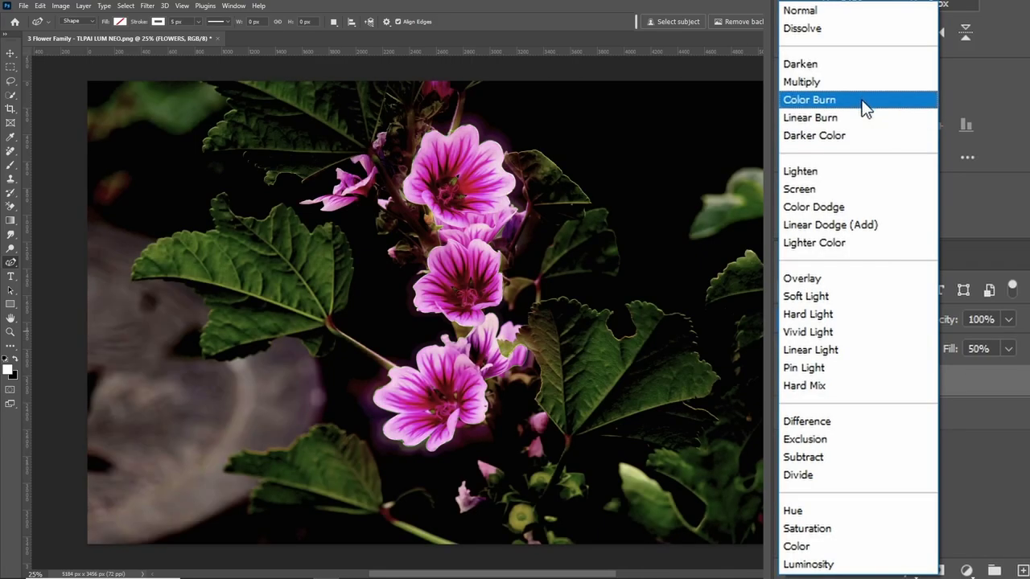
left_click(866, 102)
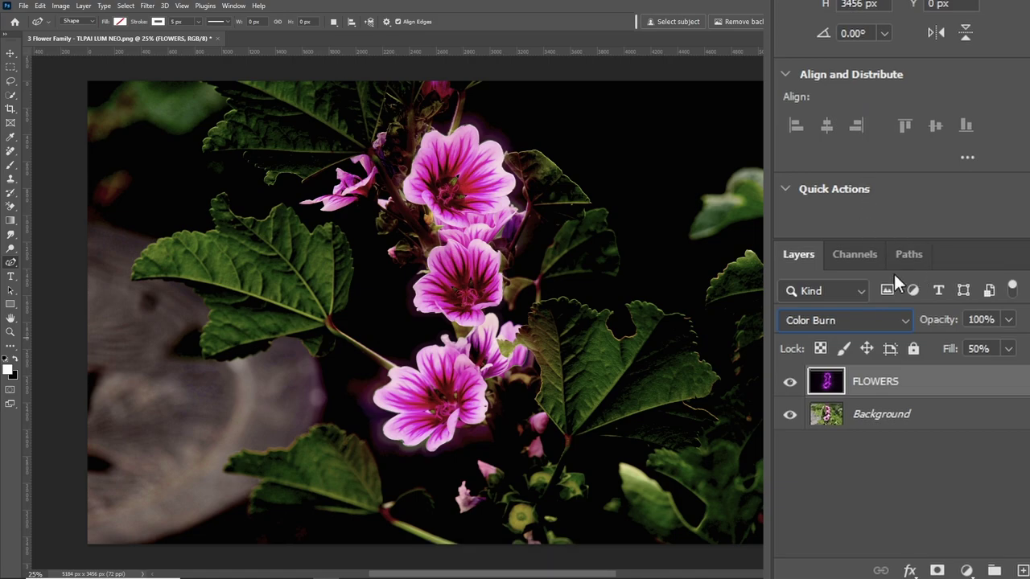
key("Down")
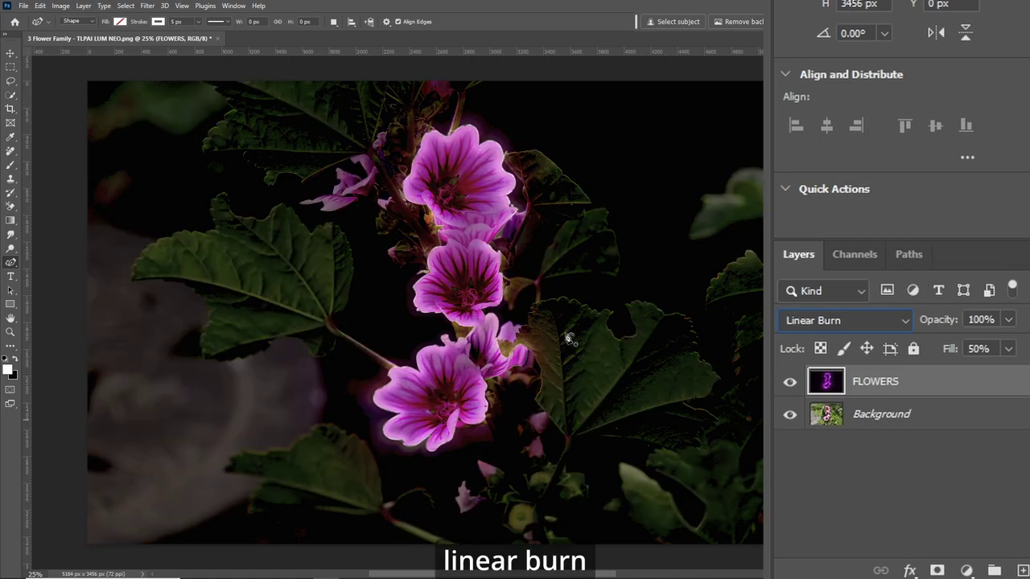
key("Up")
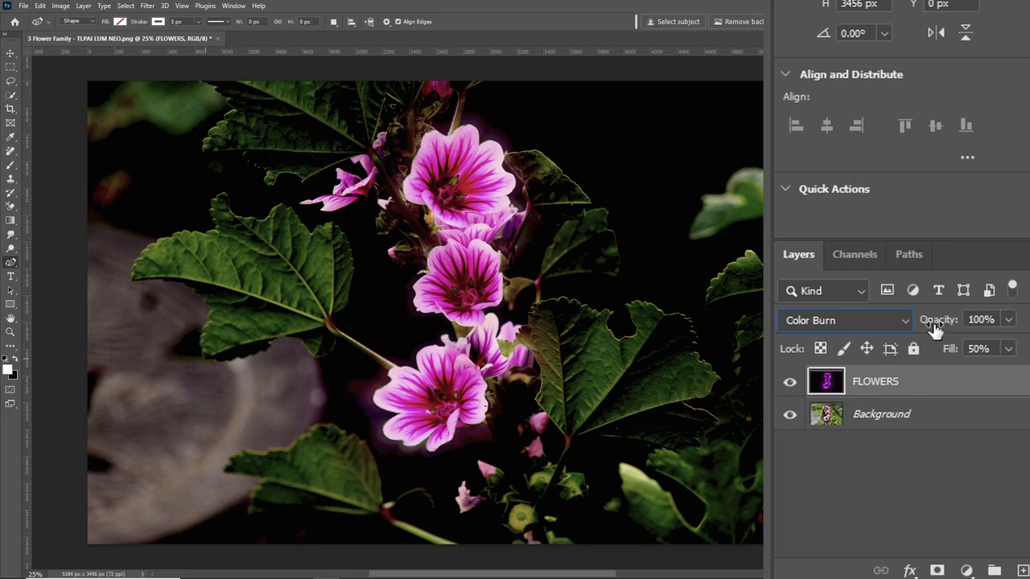
- Try the FLOWERS layer in Color Dodge, with fill going from 100% to 50%
left_click_drag(949, 348, 1026, 348)
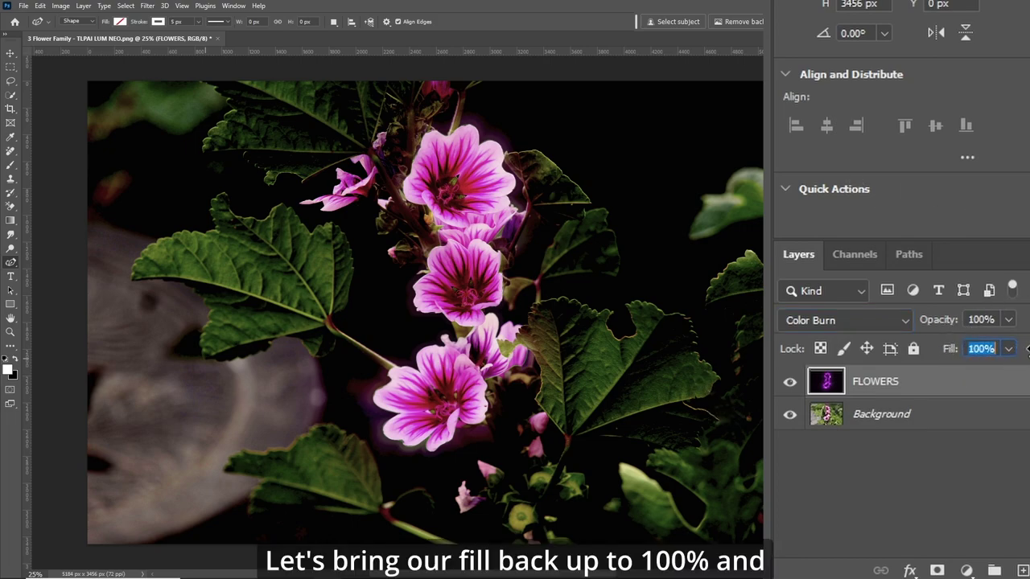
left_click(847, 320)
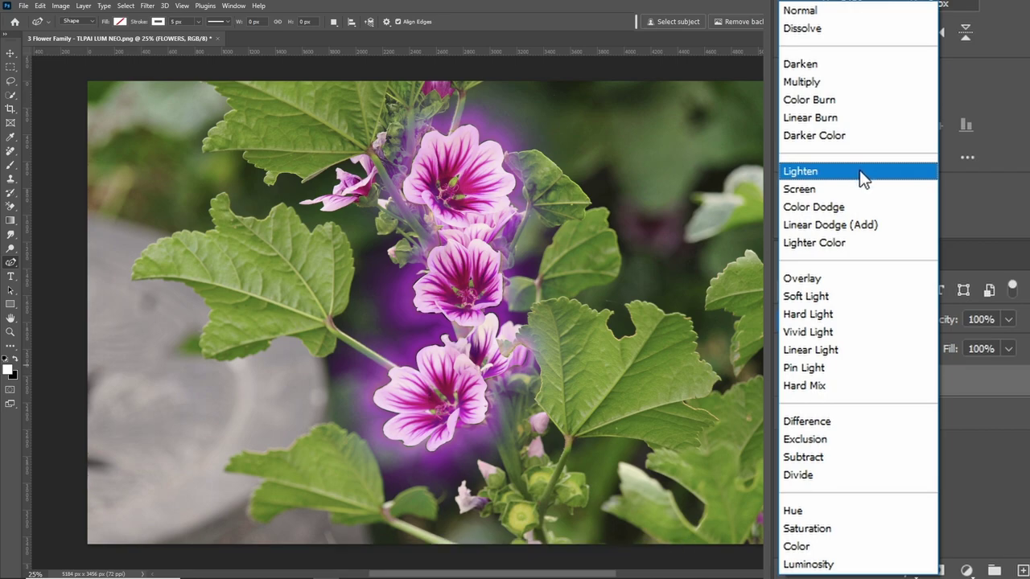
left_click(872, 206)
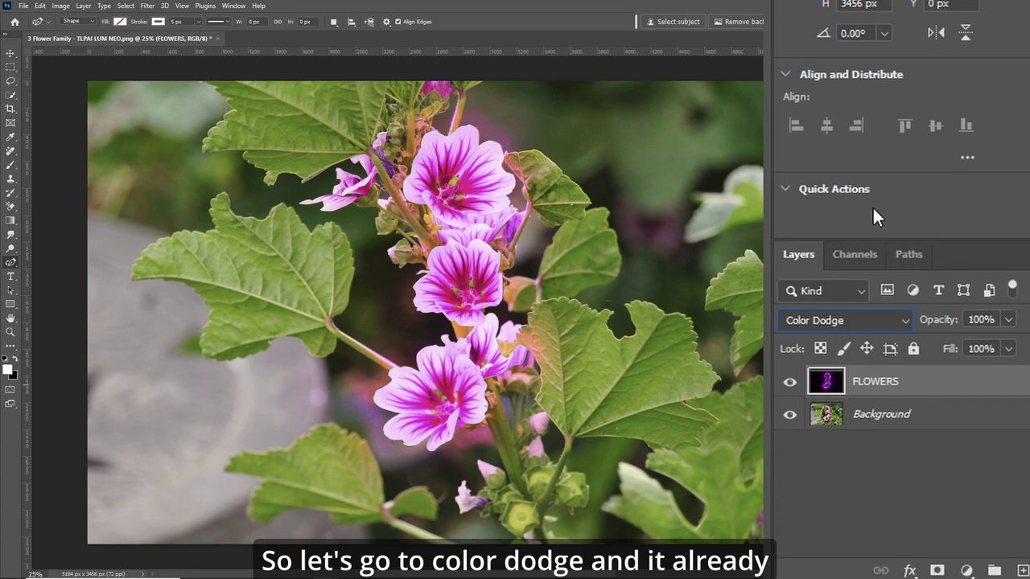
left_click(994, 349)
type("5")
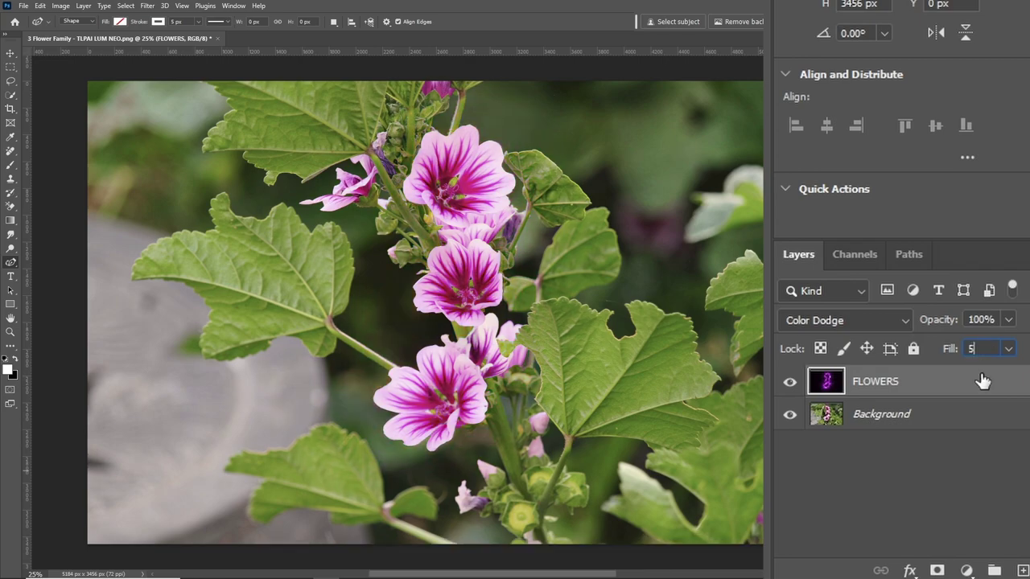
type("0")
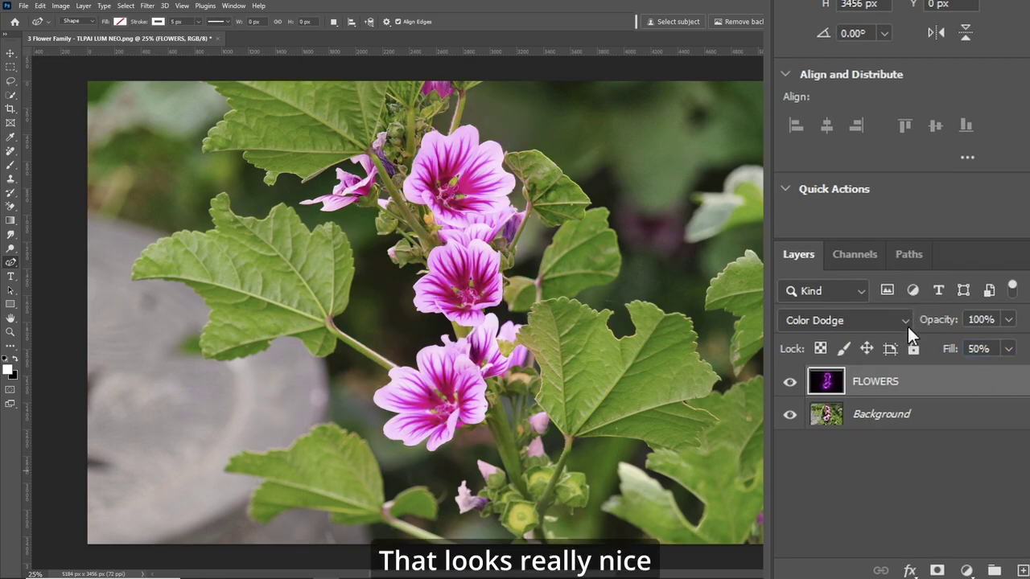
- Switch the FLOWERS layer to Linear Dodge (Add) and toggle its visibility to compare
left_click(900, 320)
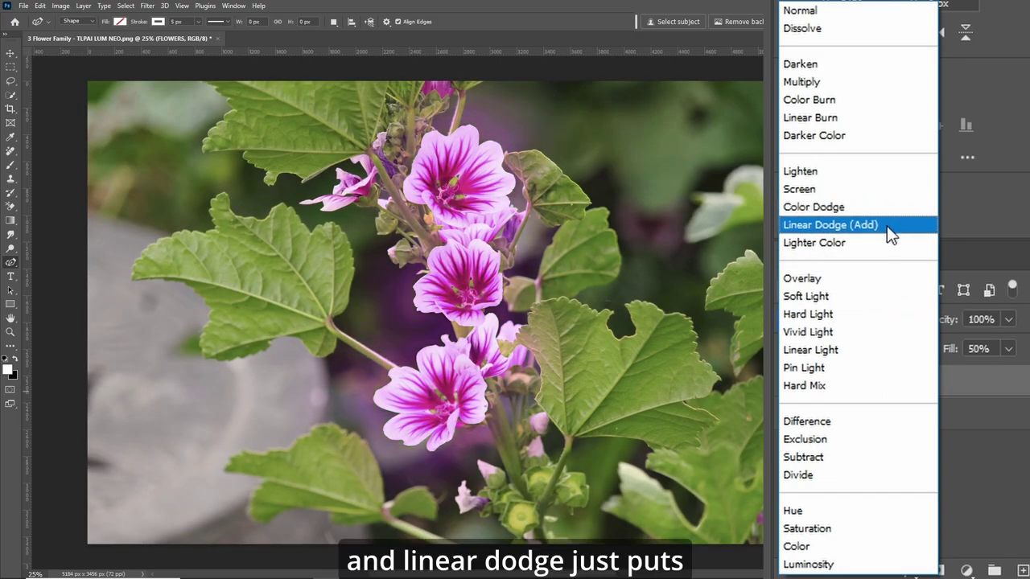
left_click(888, 233)
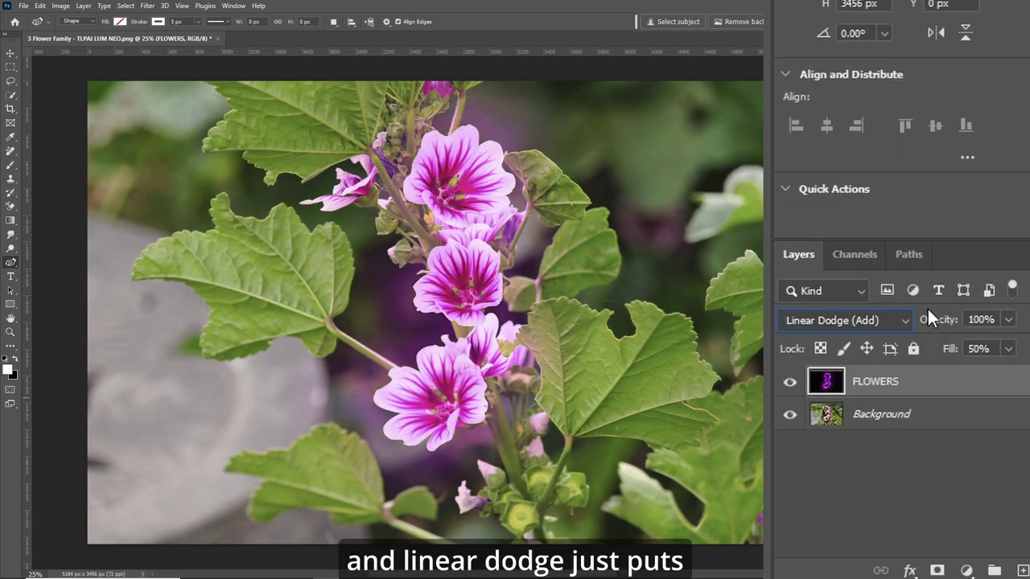
left_click(791, 383)
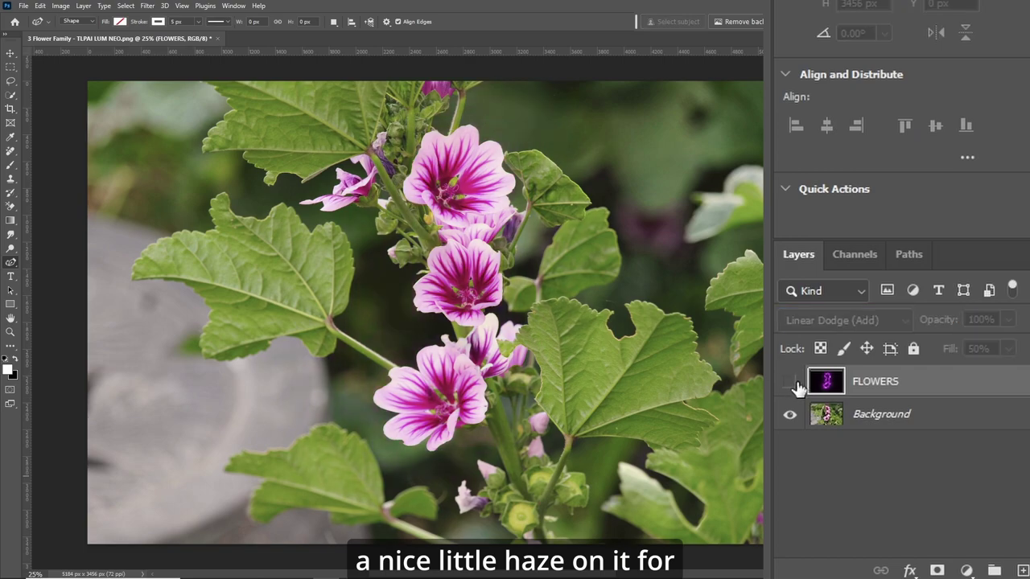
left_click(795, 385)
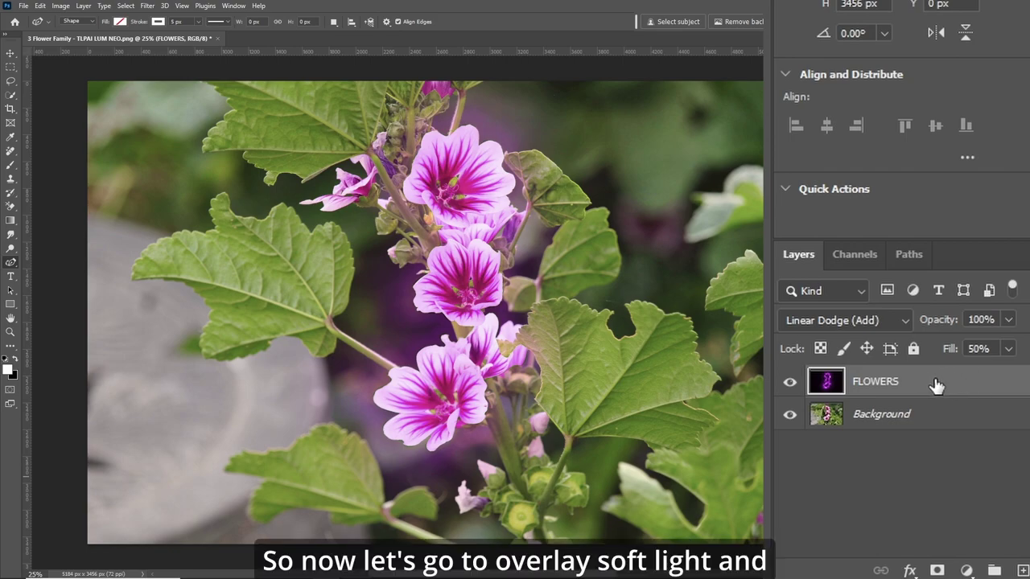
- Set the FLOWERS layer fill to 100% and preview blend modes, landing on Hard Light
left_click(978, 348)
type("100")
key("Return")
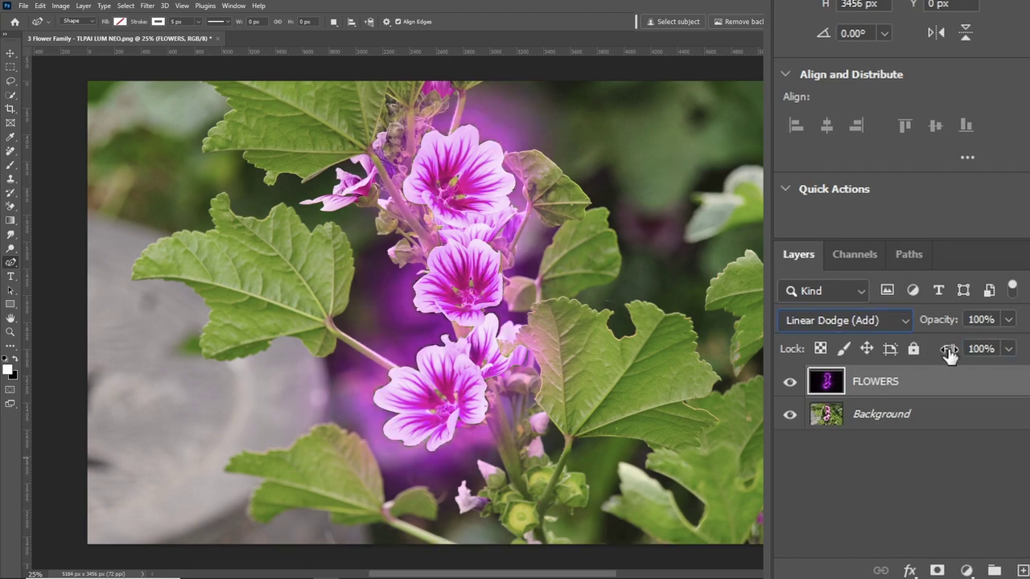
left_click(903, 319)
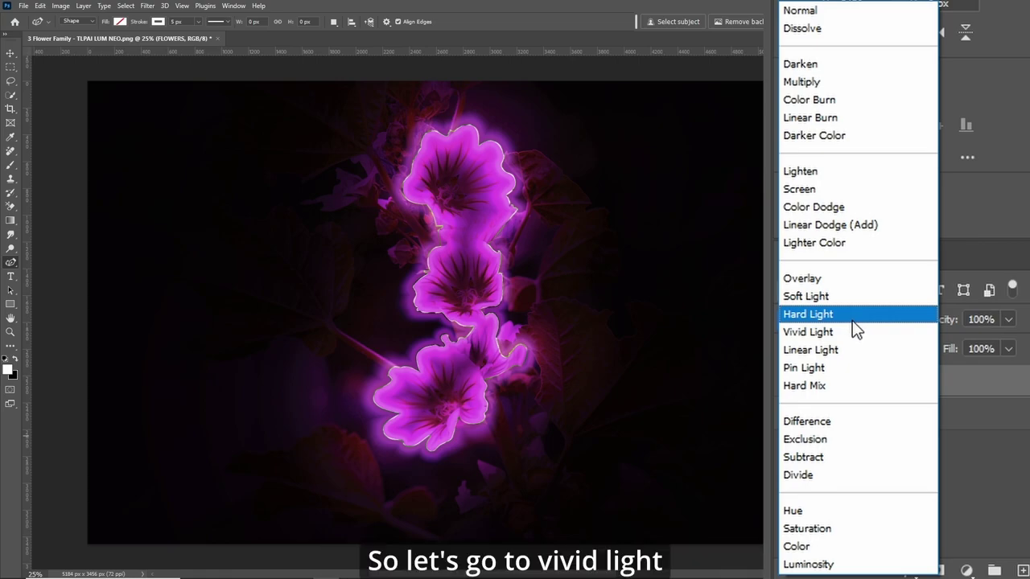
- Blend the FLOWERS layer in Vivid Light with fill set to 50
left_click(867, 332)
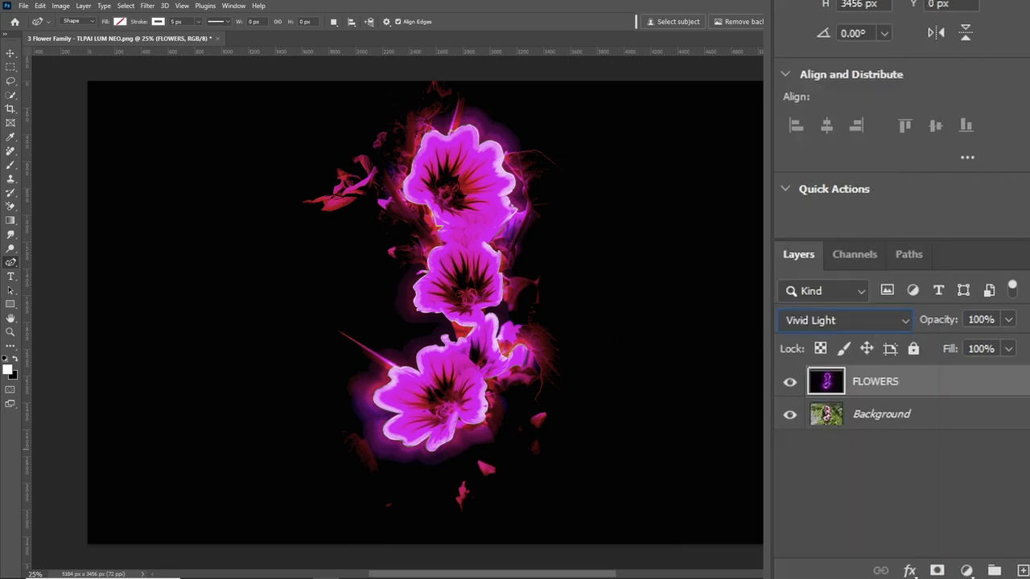
left_click(1008, 349)
left_click(991, 349)
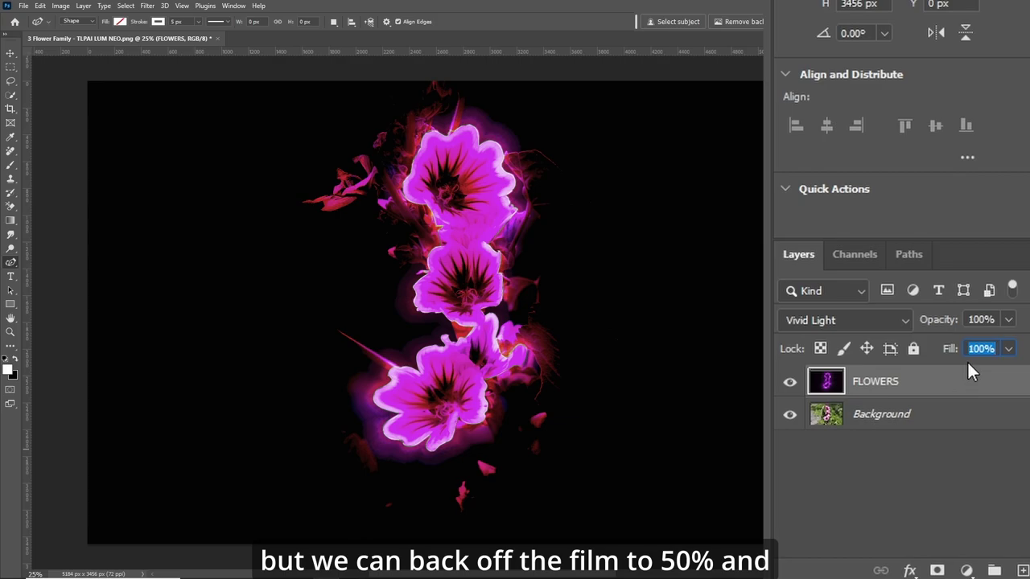
type("50")
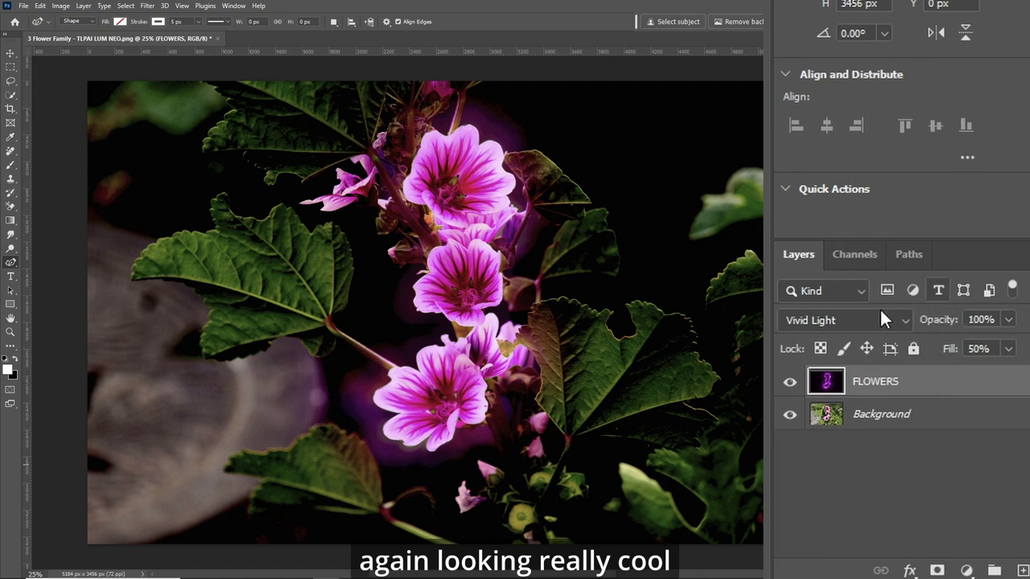
- Try Linear Light at 100% fill, then return the blend mode to Vivid Light
left_click(899, 319)
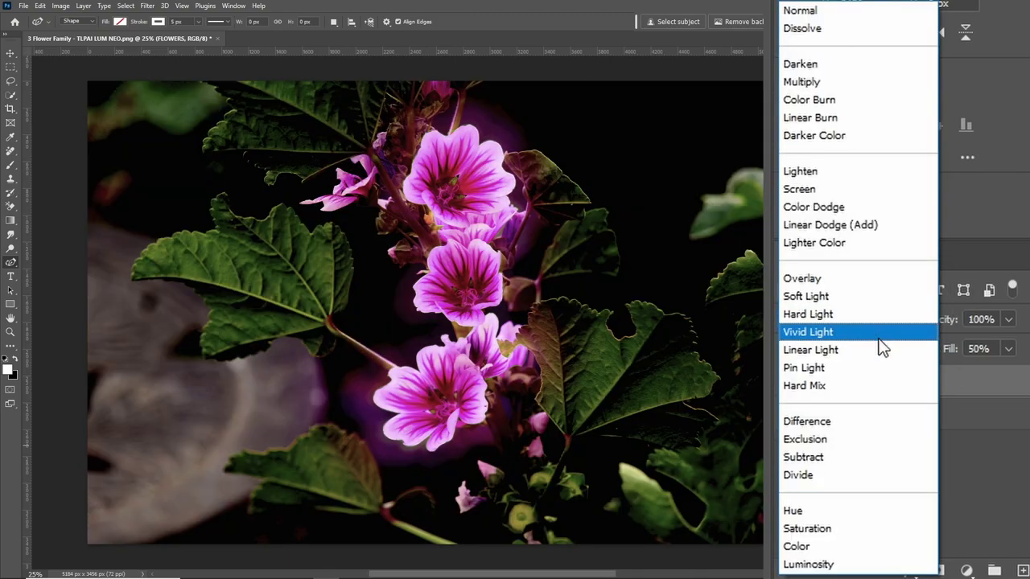
left_click(880, 352)
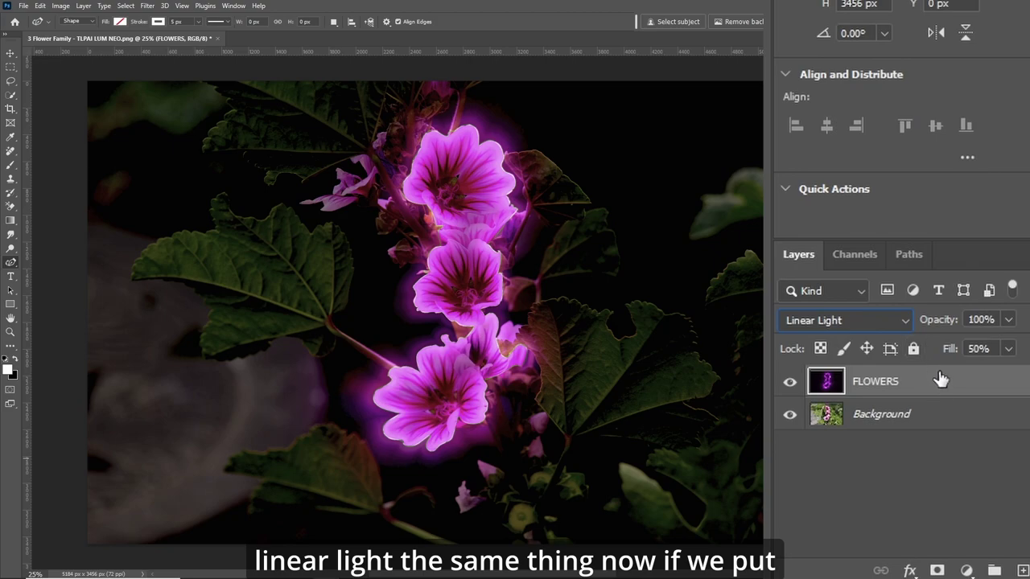
left_click_drag(949, 350, 989, 350)
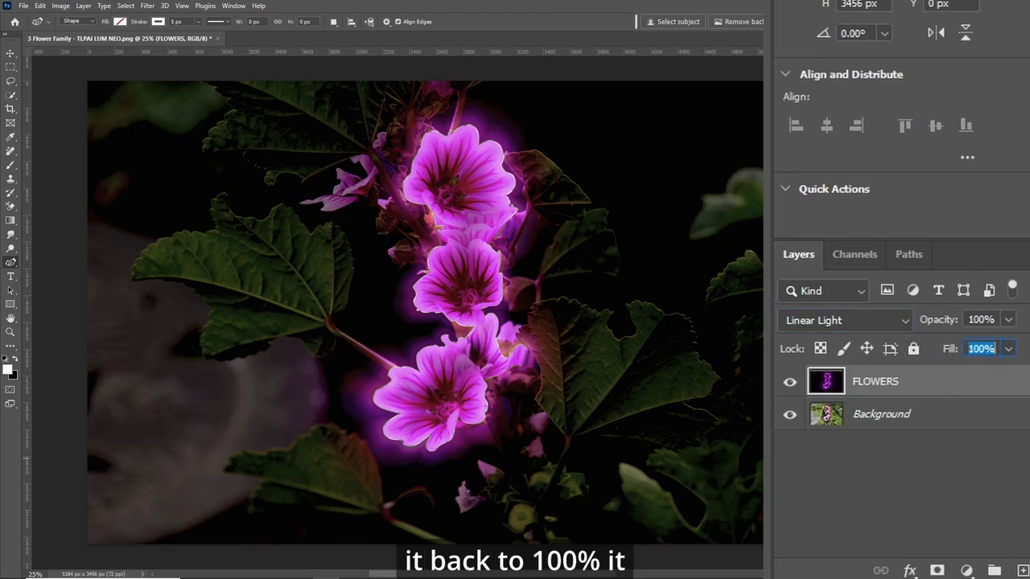
key("Tab")
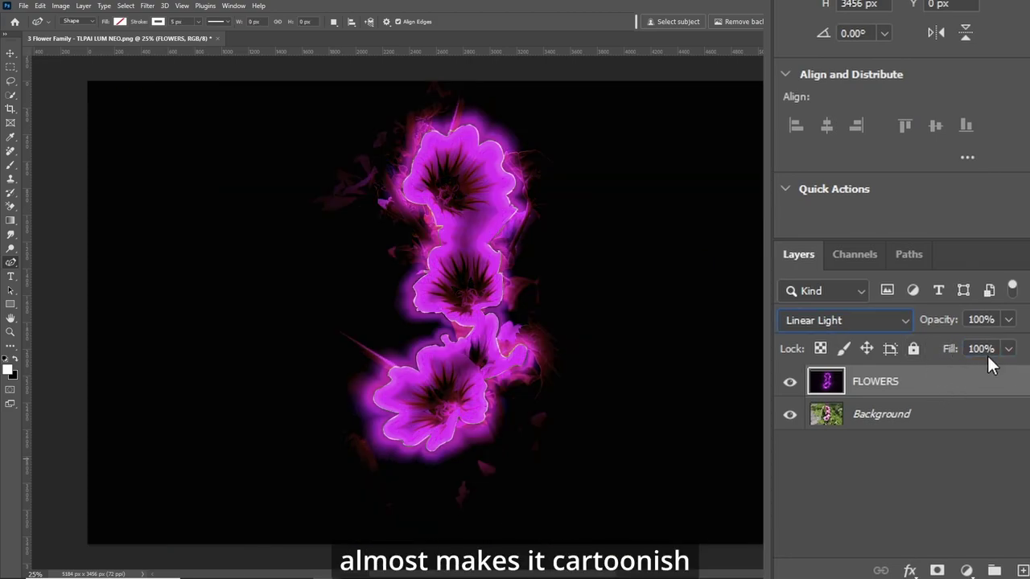
key("Up")
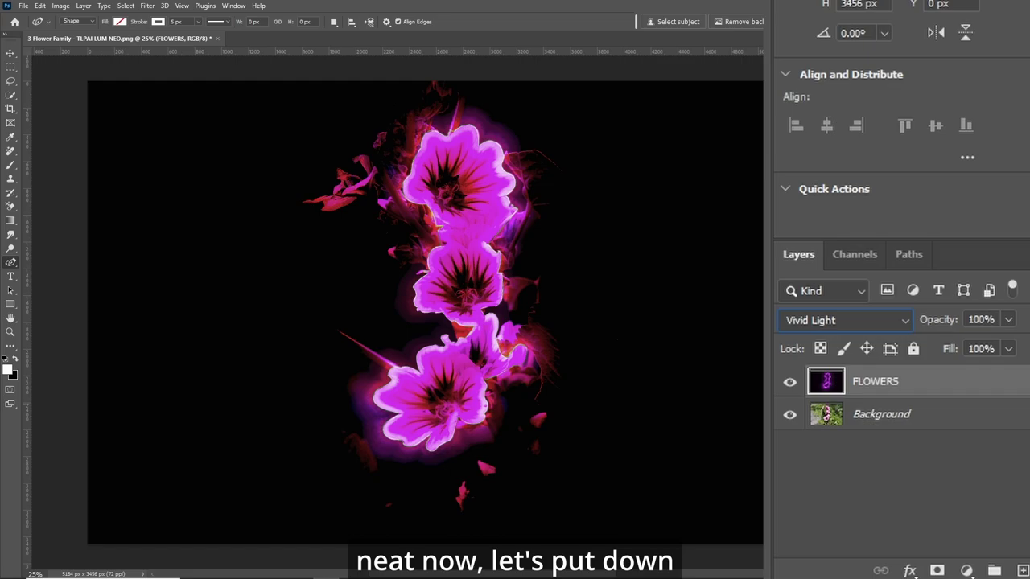
- Switch the FLOWERS layer to Hard Mix and set its fill to 50
left_click(905, 320)
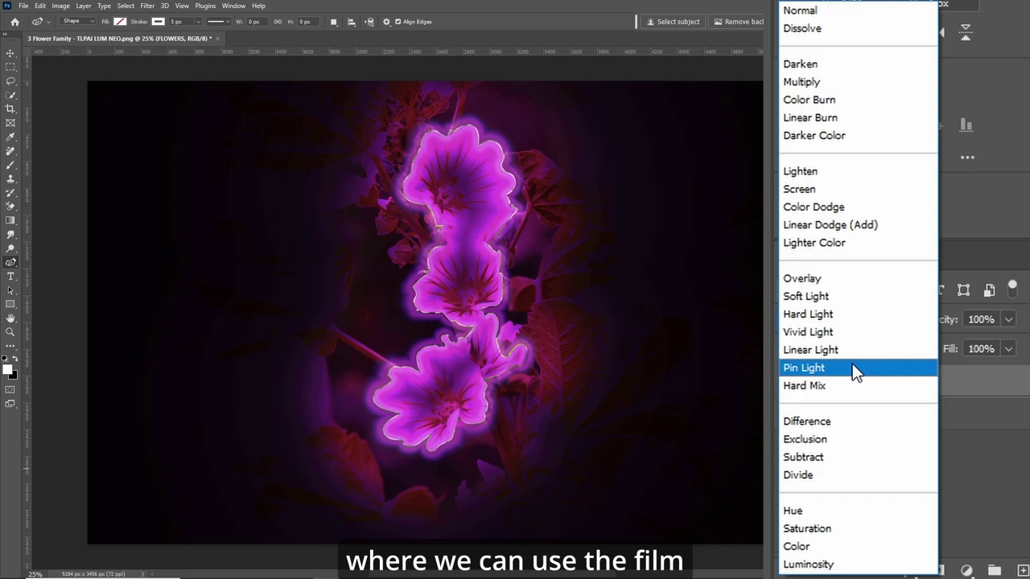
left_click(851, 388)
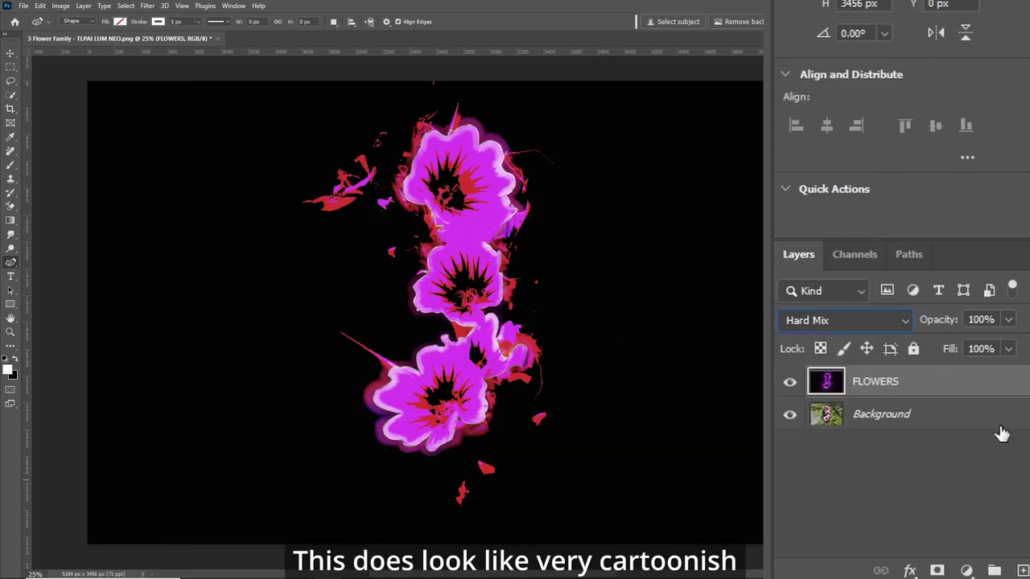
left_click(1008, 349)
left_click(985, 352)
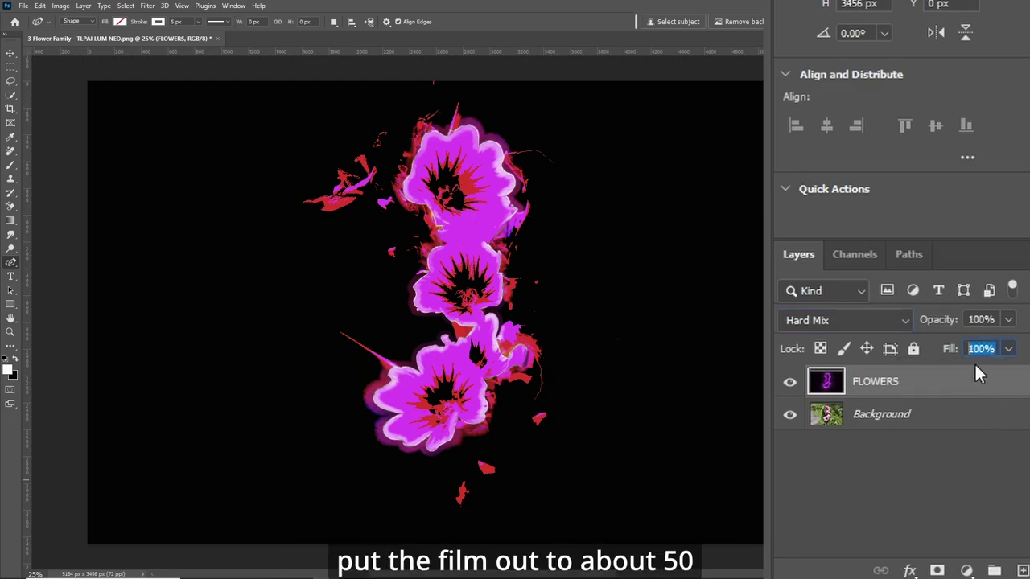
type("50")
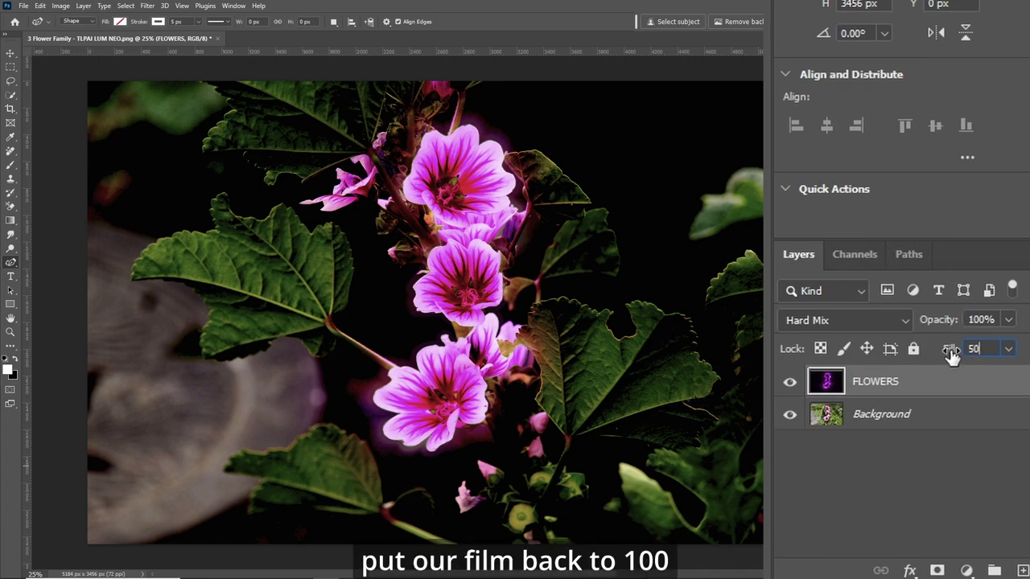
type("100")
- Blend the FLOWERS layer in Saturation, lowering opacity then restoring it to 100%
key("Return")
left_click(905, 320)
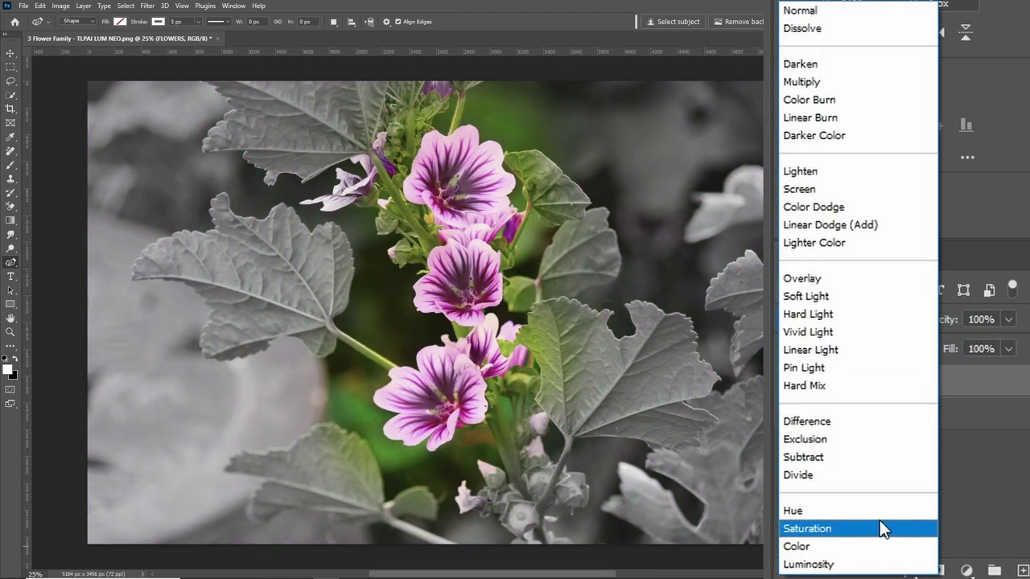
left_click(876, 532)
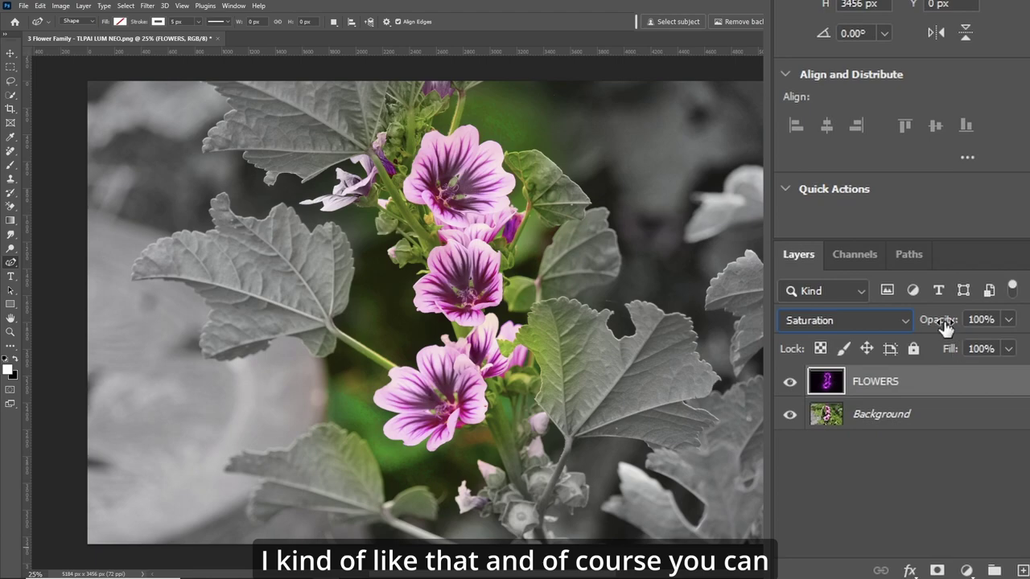
mouse_move(943, 326)
left_mouse_down()
mouse_move(910, 338)
mouse_move(965, 332)
left_mouse_up()
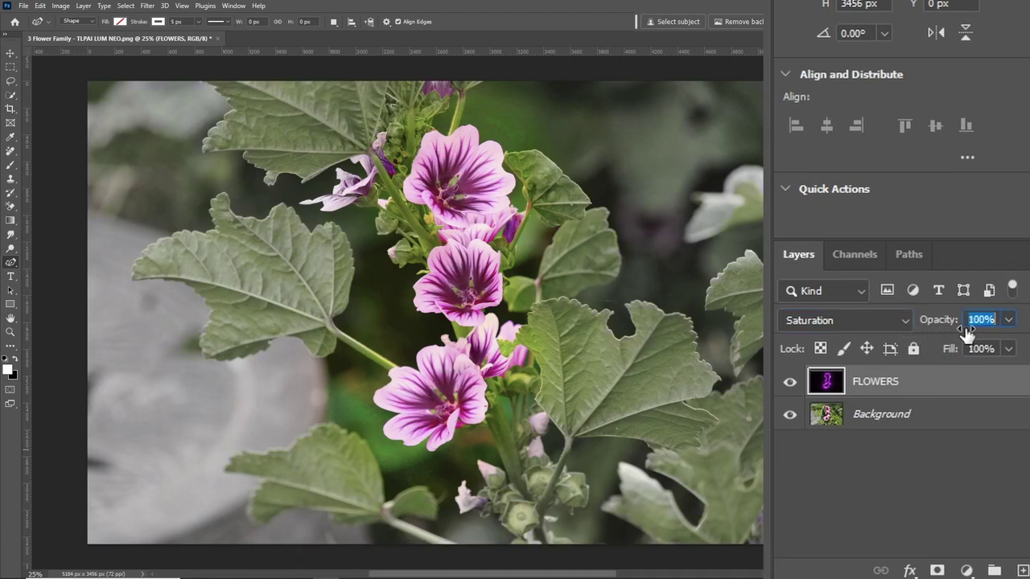
mouse_move(1026, 322)
left_mouse_down()
mouse_move(933, 324)
mouse_move(965, 322)
left_mouse_up()
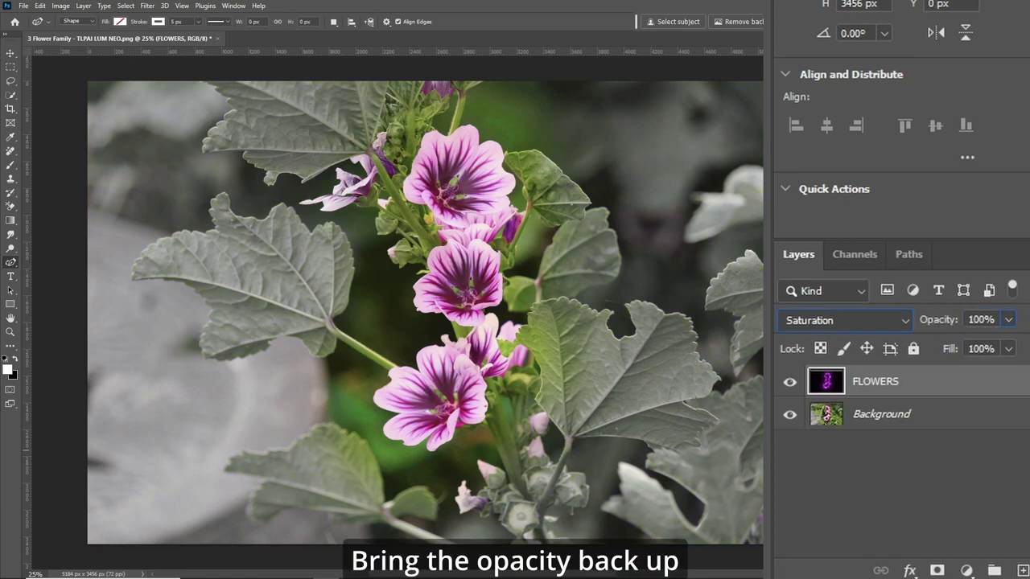
- Switch the FLOWERS layer to Color blending and adjust its opacity to fade the purple tint
left_click(906, 319)
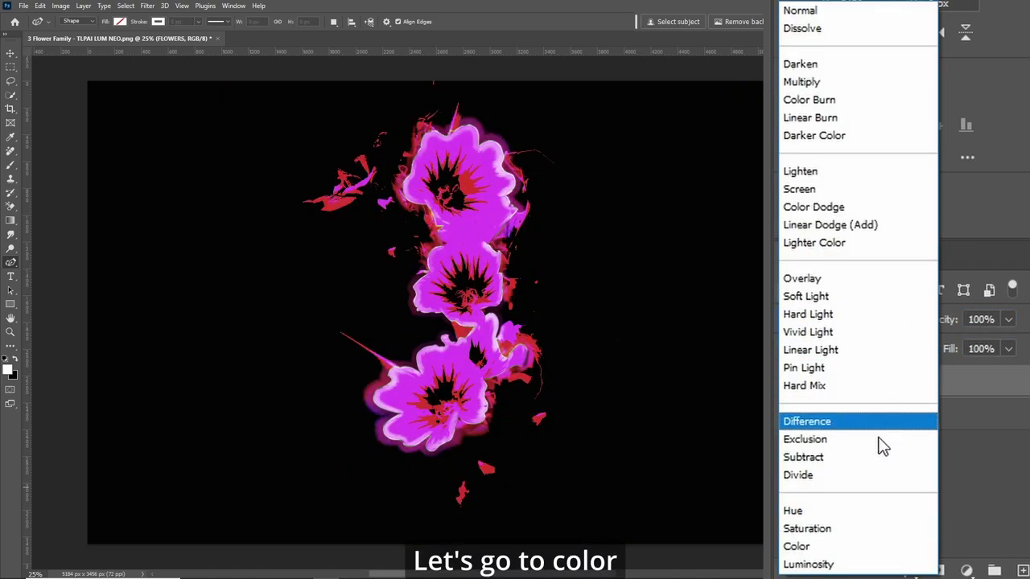
left_click(847, 544)
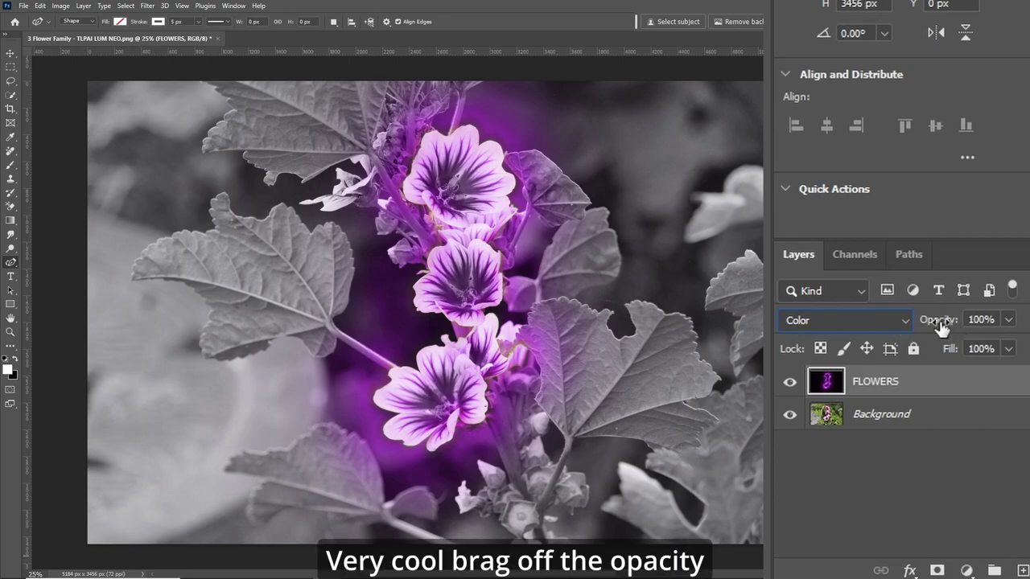
mouse_move(938, 326)
left_mouse_down()
mouse_move(911, 330)
mouse_move(997, 328)
left_mouse_up()
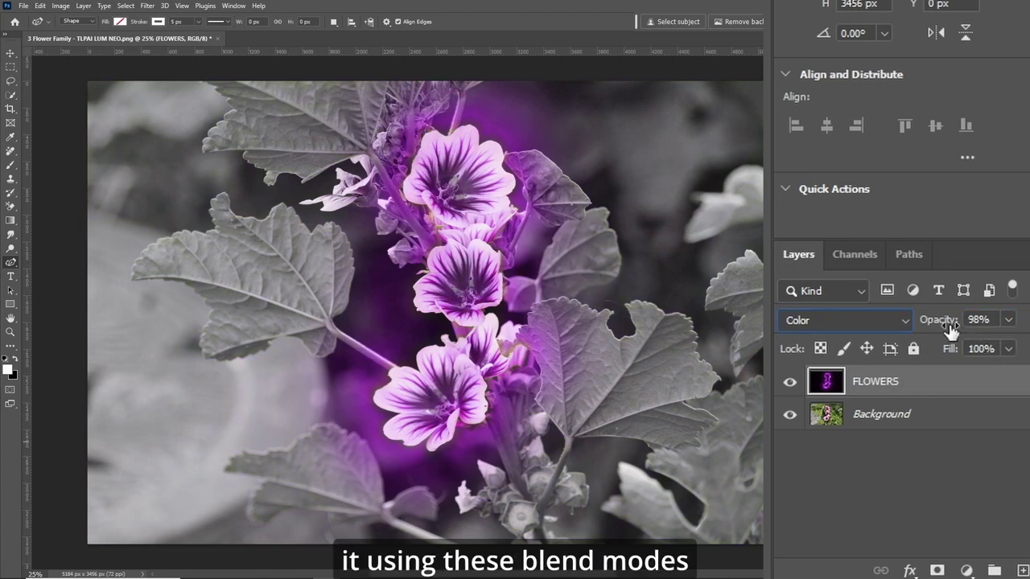
left_click(901, 321)
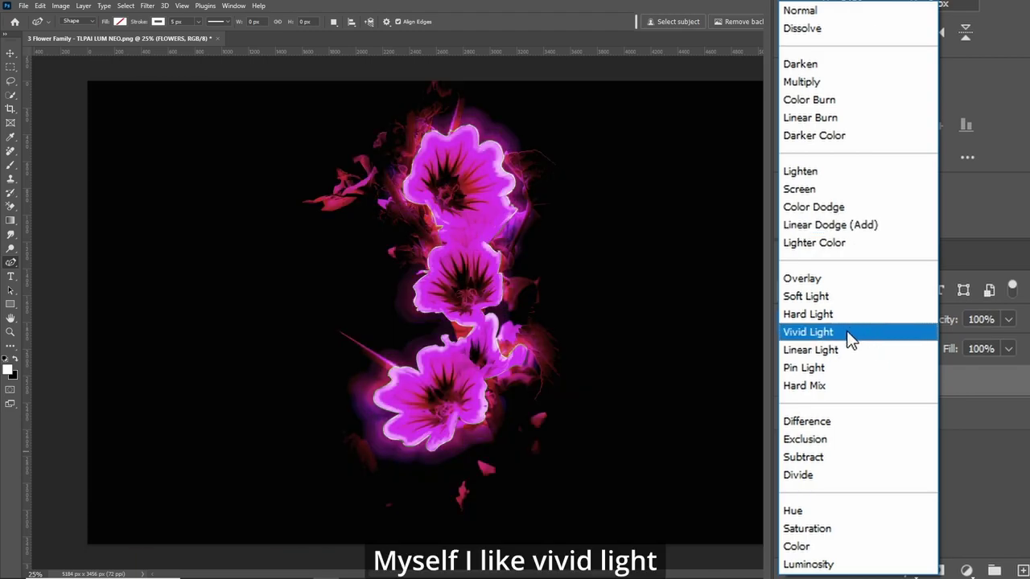
- Apply Vivid Light to the FLOWERS layer and set its fill to exactly 50%
left_click(854, 336)
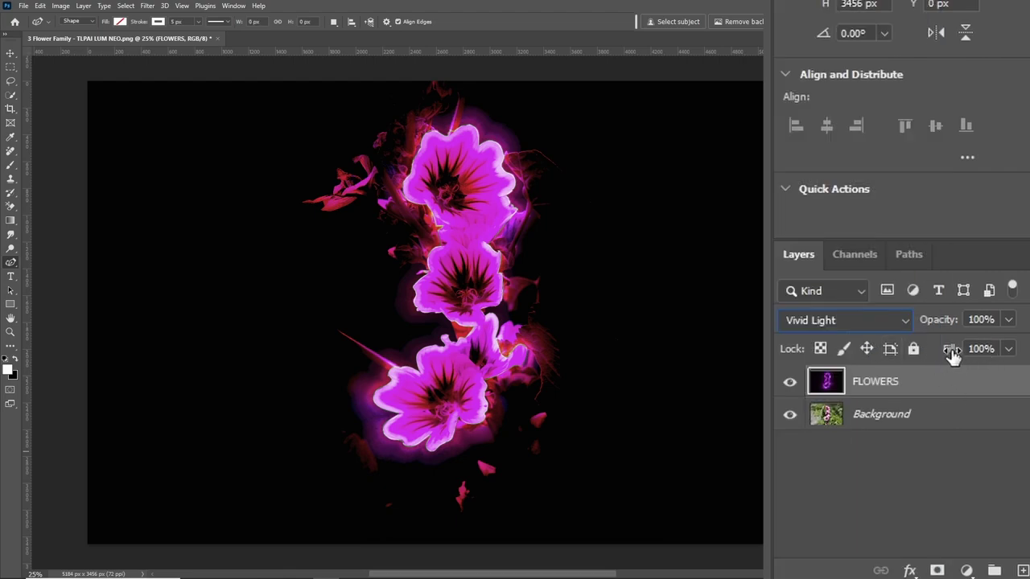
left_click_drag(951, 356, 910, 354)
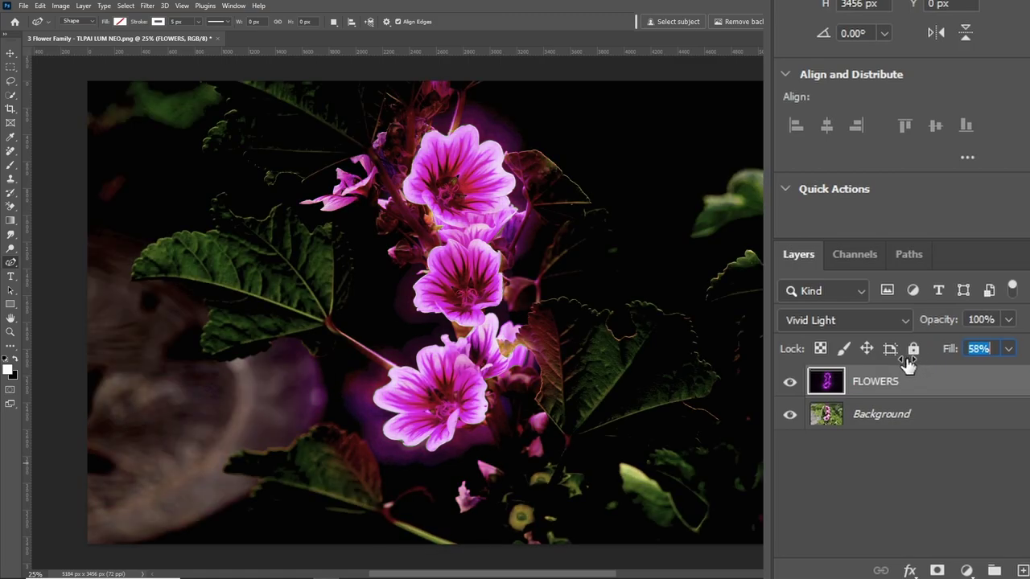
double_click(998, 346)
type("50")
key("Return")
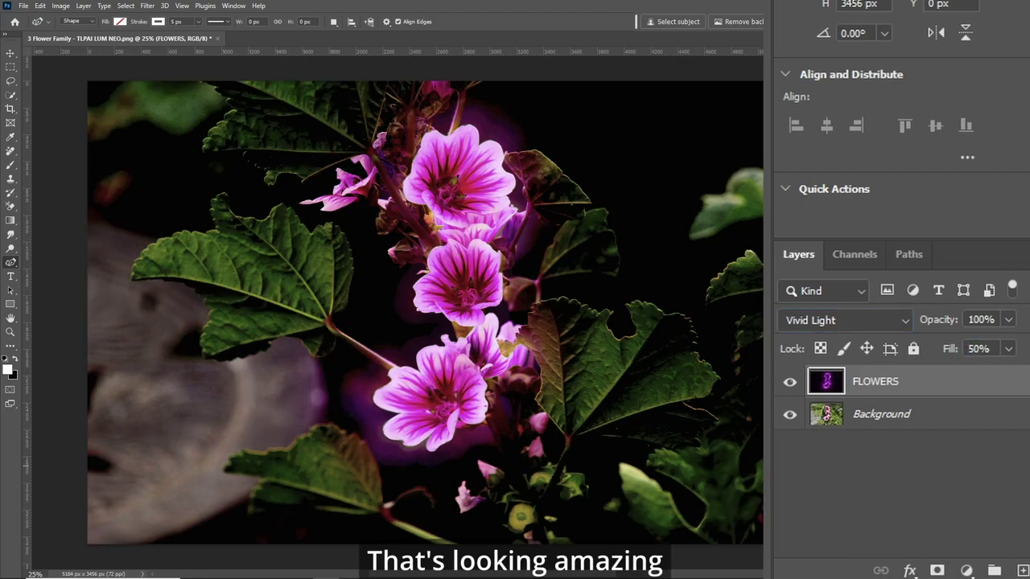